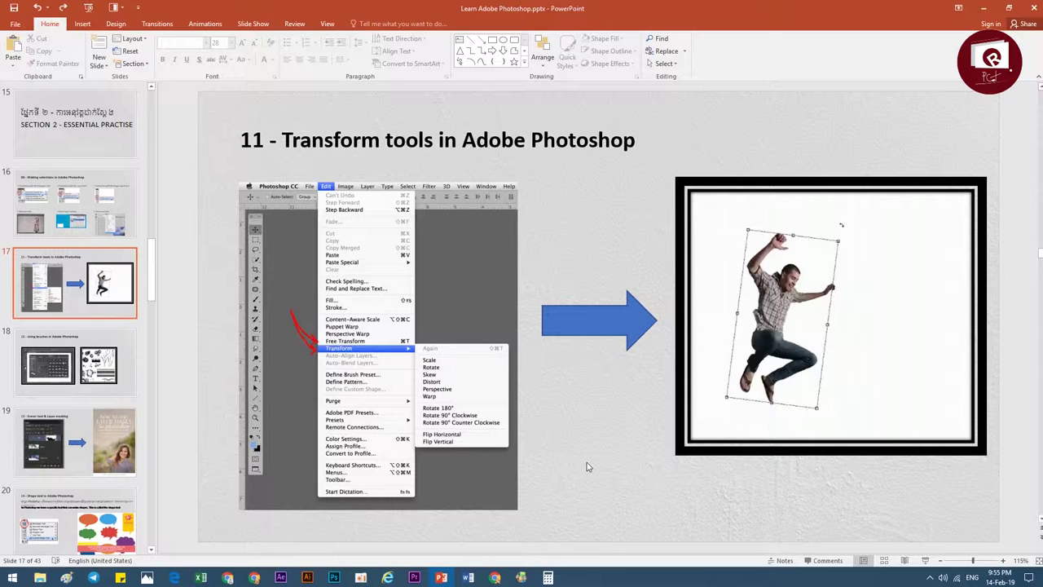
Browse slide 16, the Transform tools slide and the Making selections slide in PowerPoint.
click(95, 212)
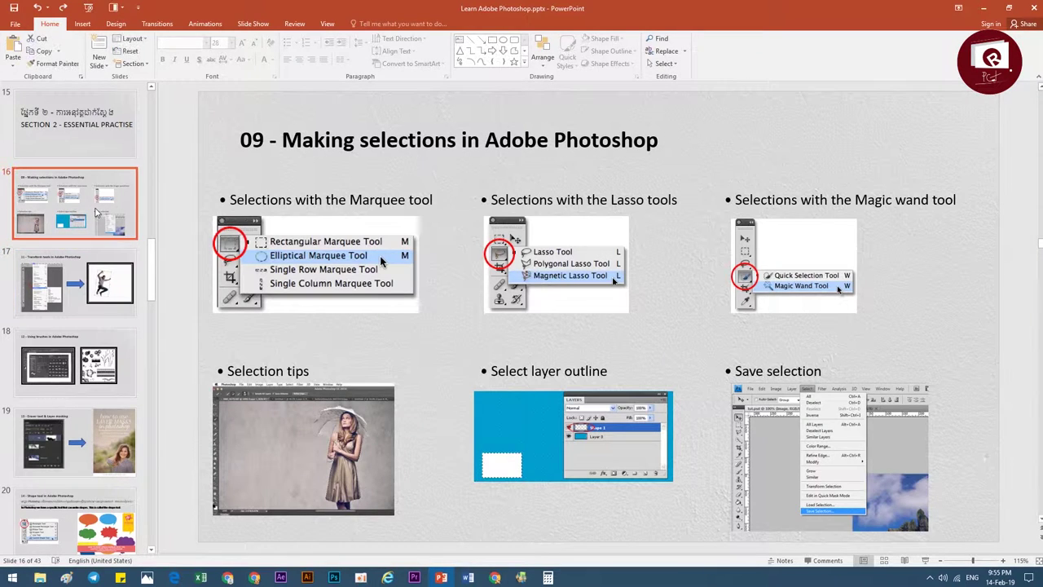
click(74, 283)
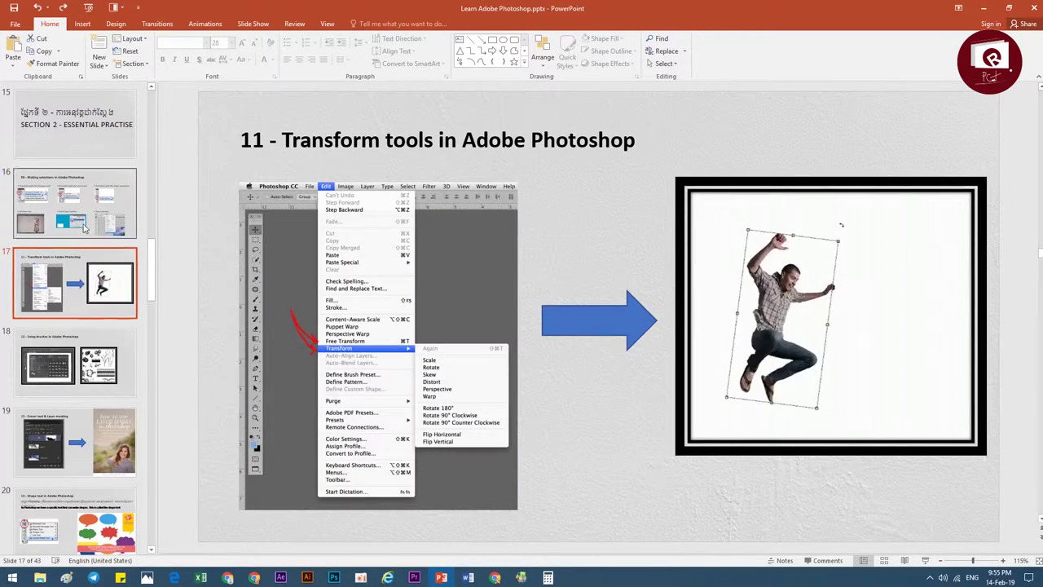
click(82, 221)
scroll(82, 221, up, 4)
scroll(82, 245, up, 3)
scroll(85, 285, up, 3)
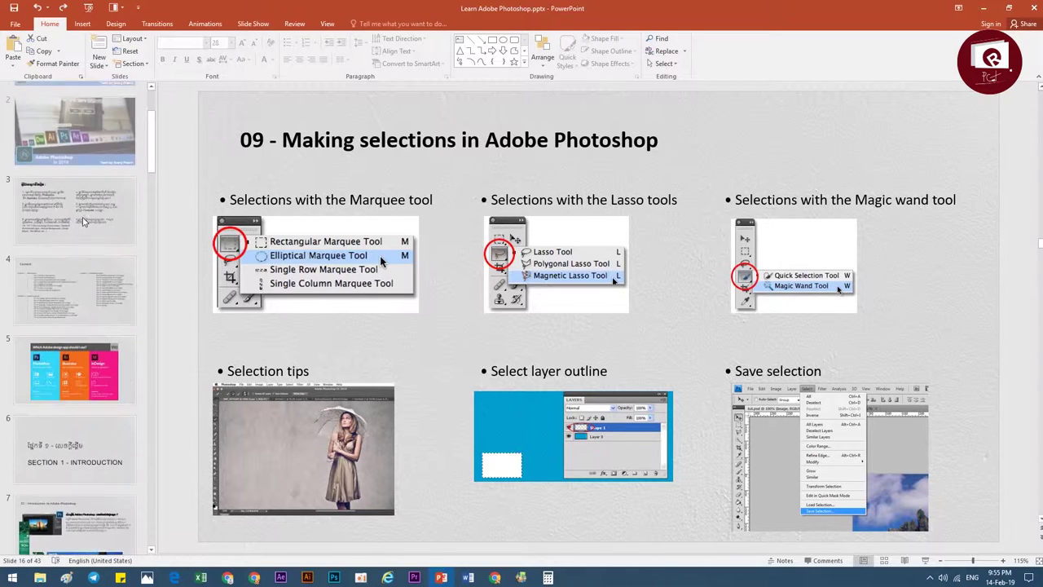
scroll(88, 339, up, 3)
Review the Section 2 episode list on the Content slide, then return to slide 17.
click(88, 339)
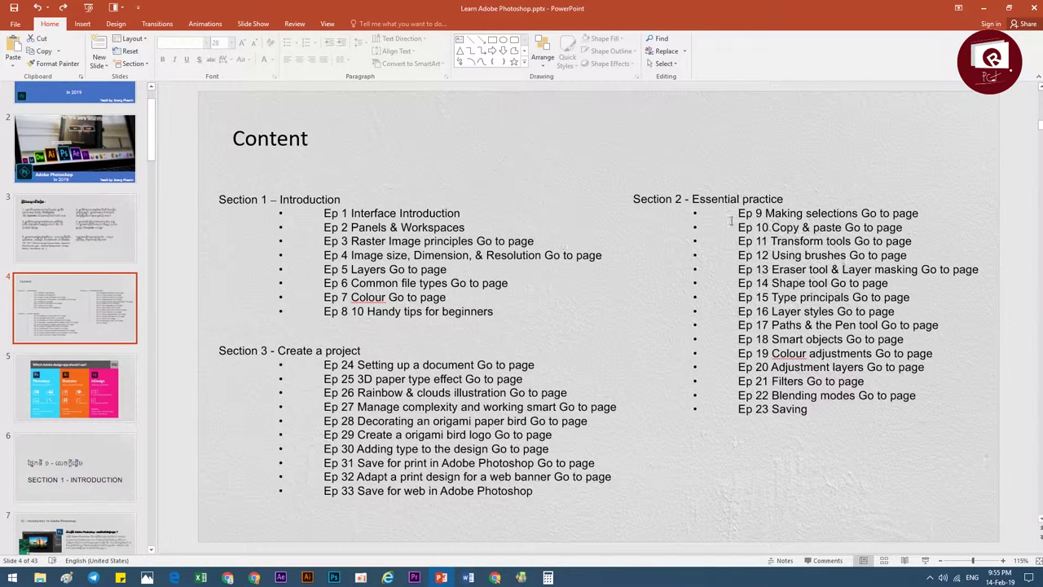
click(794, 229)
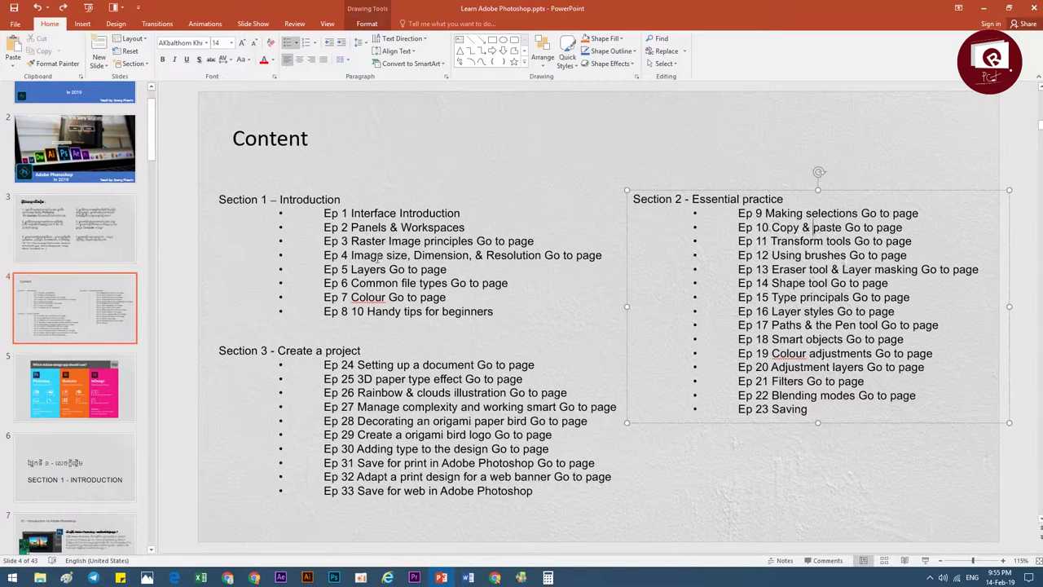
click(94, 309)
scroll(94, 310, down, 3)
scroll(94, 310, down, 3)
scroll(94, 310, down, 4)
scroll(94, 309, down, 2)
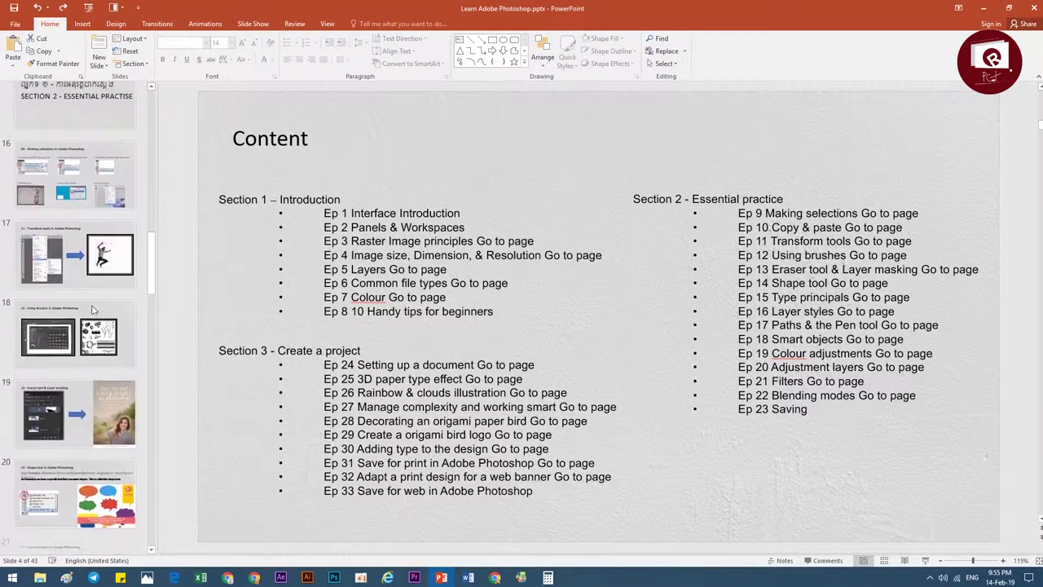
click(86, 249)
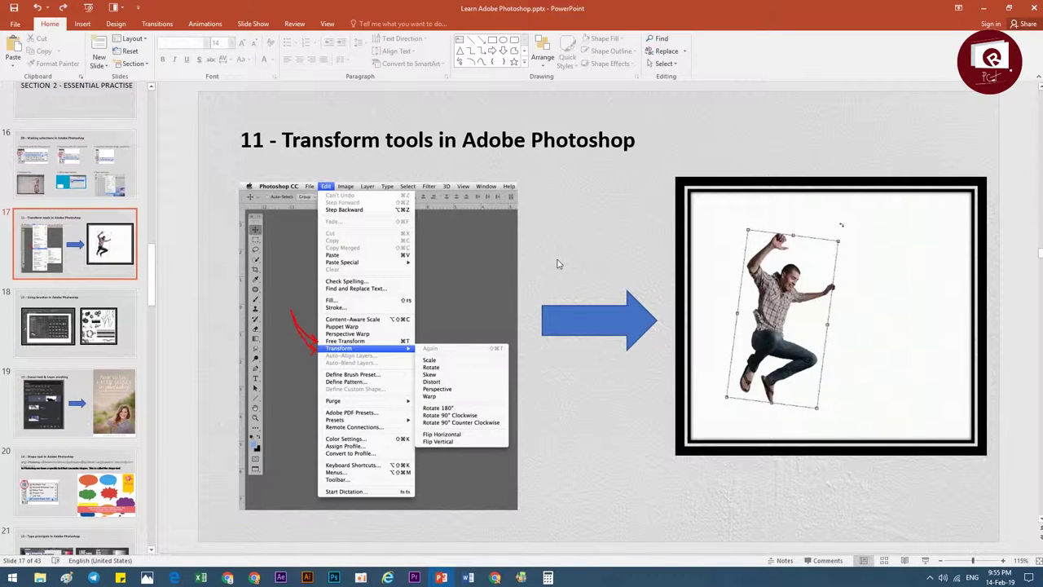
Prefix the slide 17 title with "10+ 11 – Copy and Past".
click(282, 143)
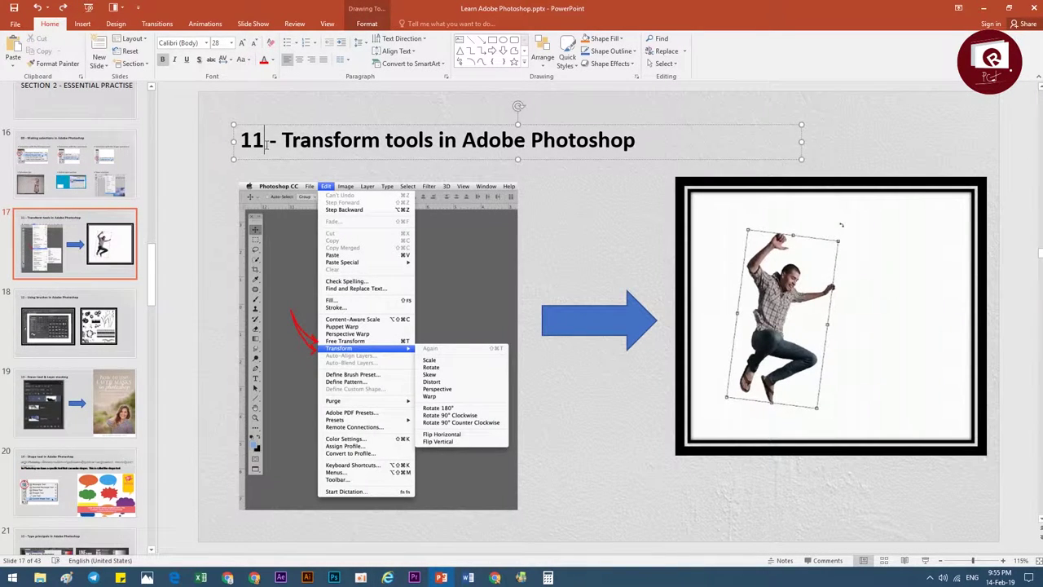
key(Home)
text(10-)
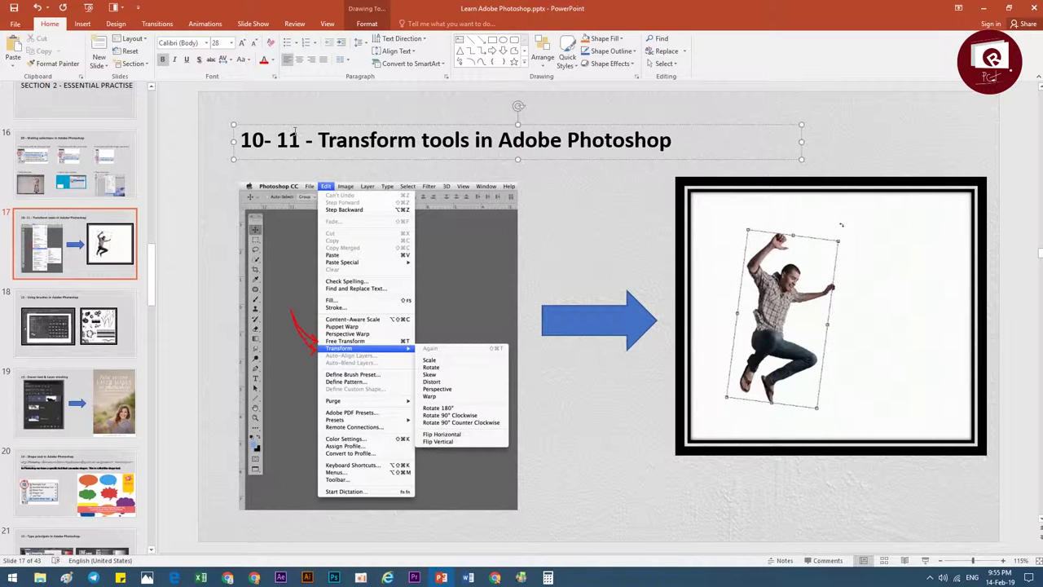
key(BackSpace)
key(BackSpace)
text(+)
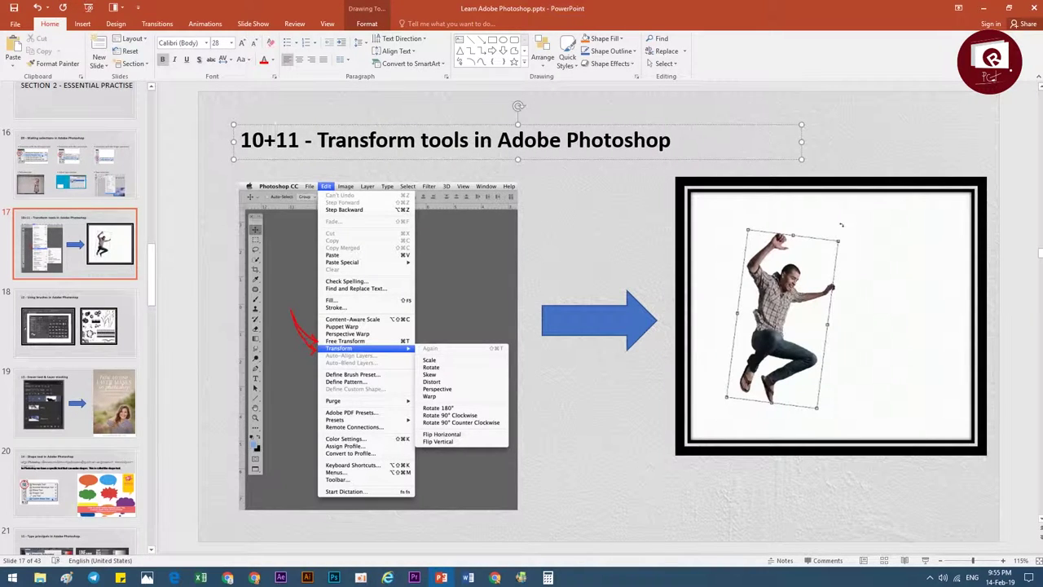
text( 11 – )
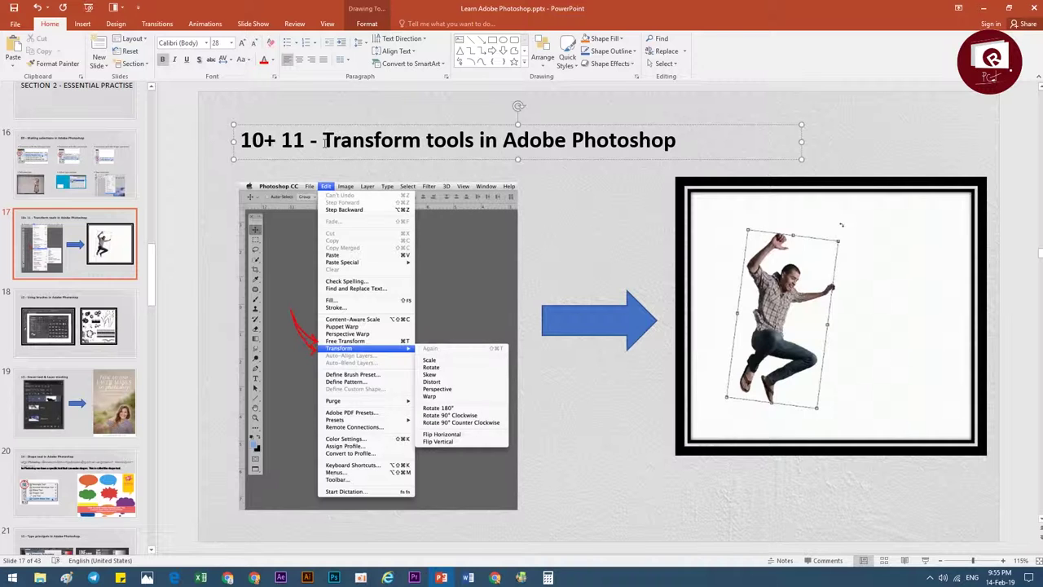
text(Cop)
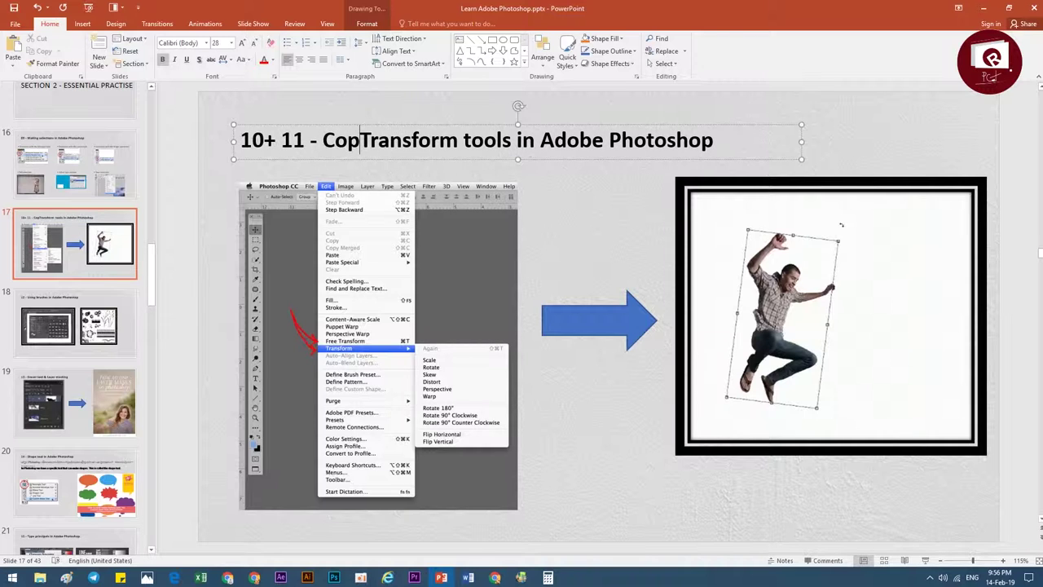
text(y and P)
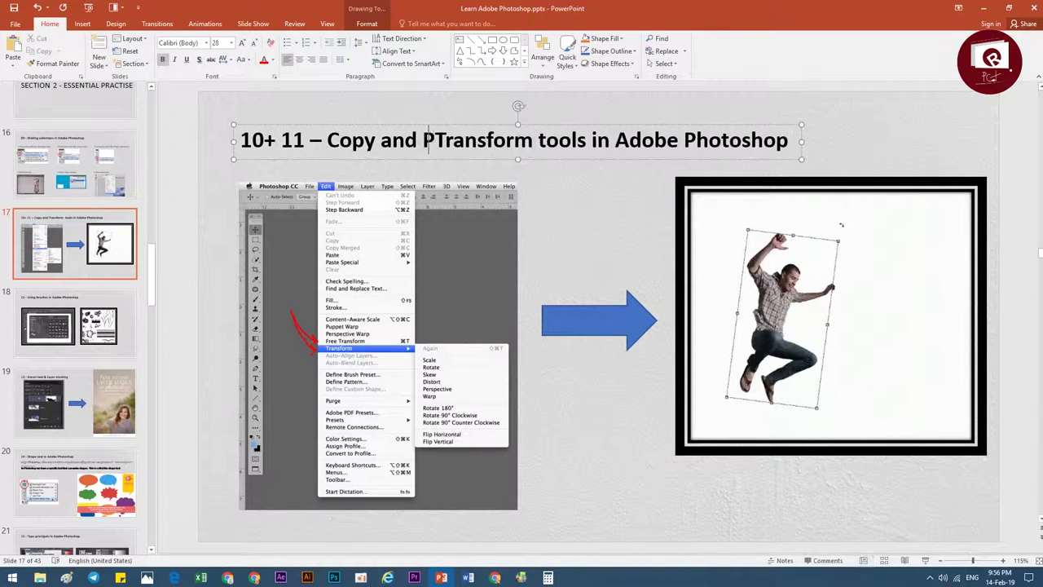
text(ast)
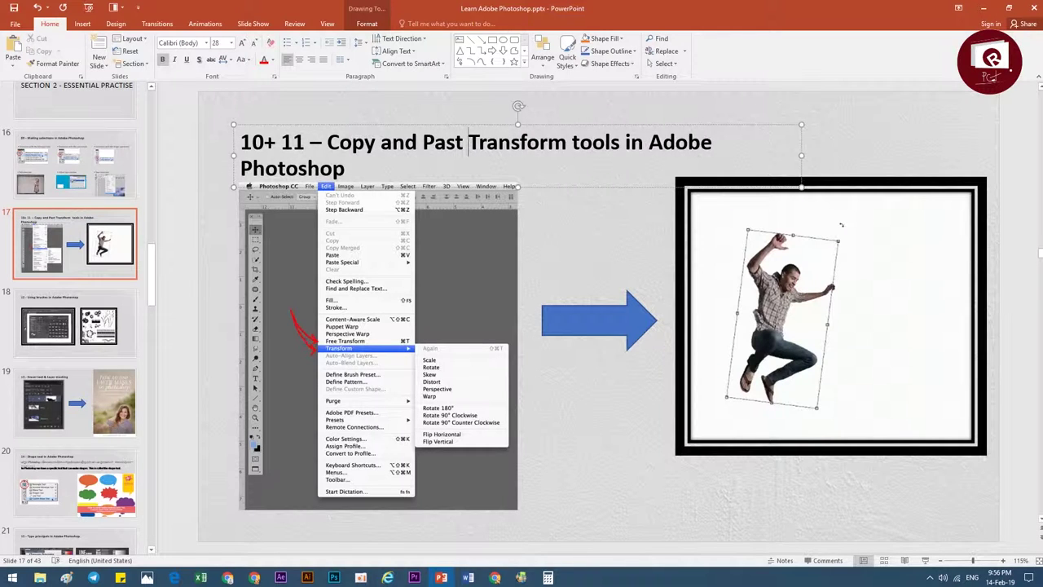
click(571, 252)
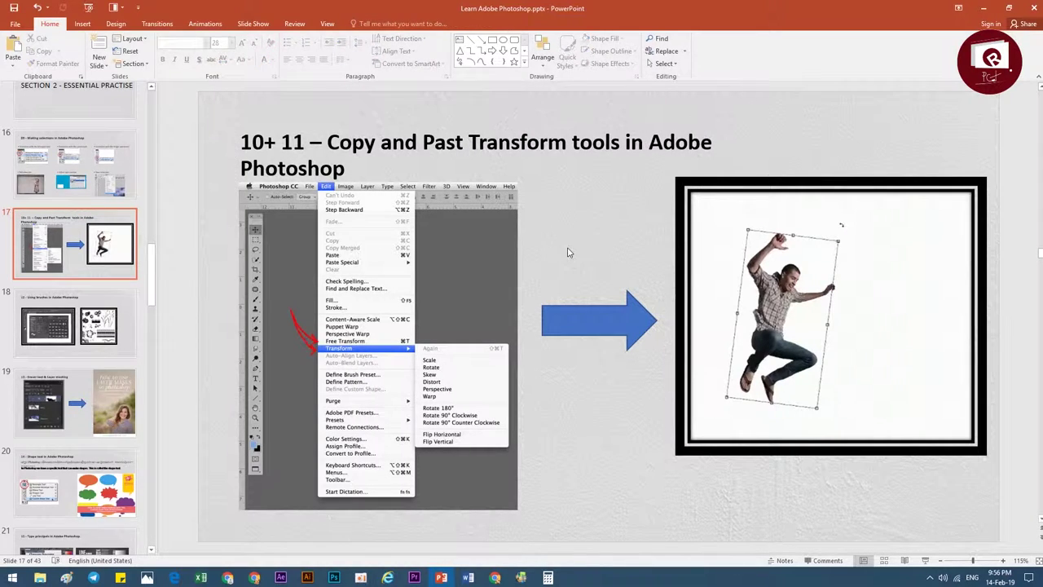
Widen the title box so the title fits on one line, and add a comma after "Past".
click(470, 142)
drag(803, 156, 946, 150)
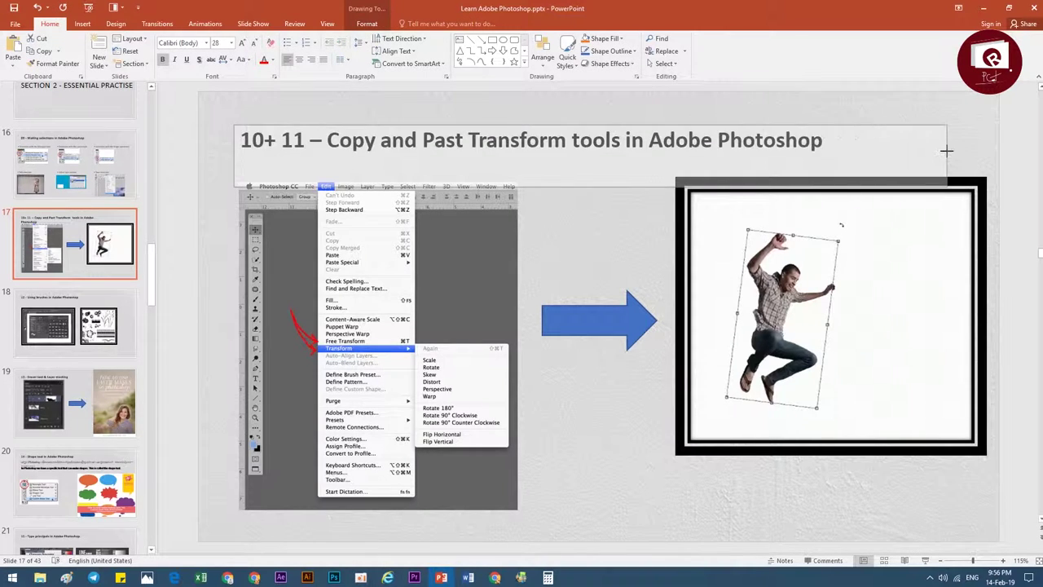
click(599, 257)
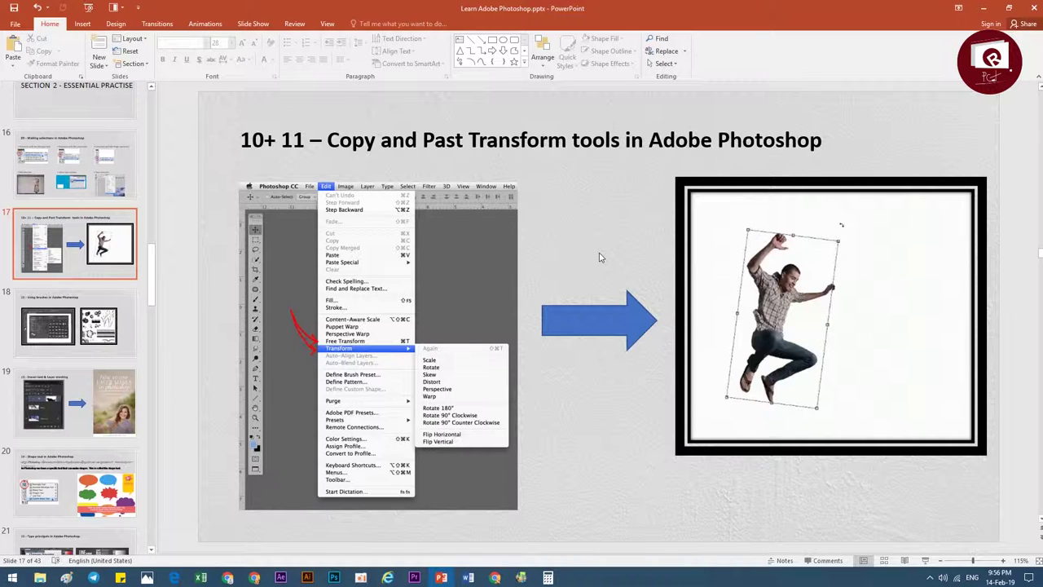
click(468, 142)
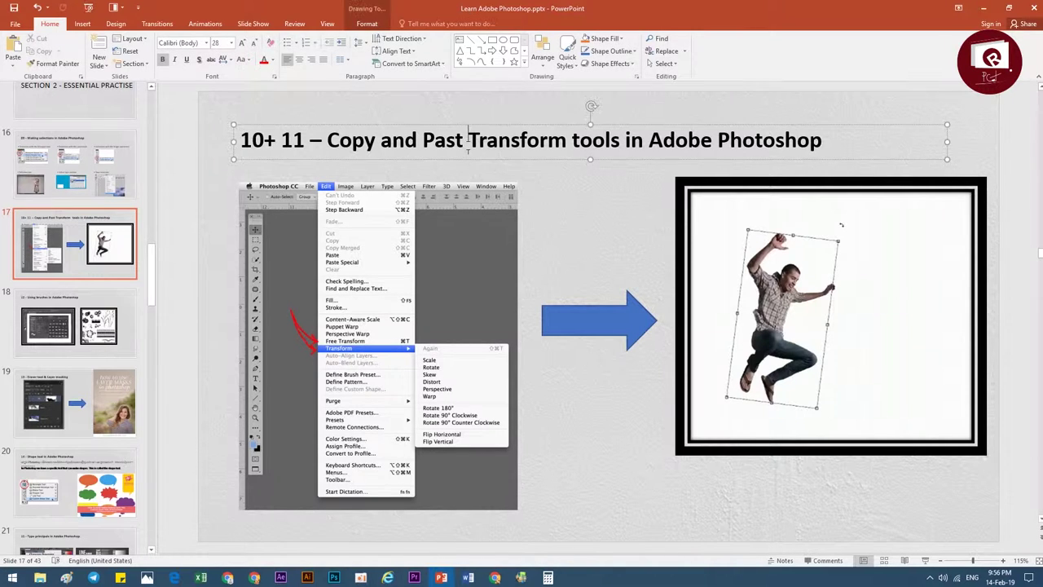
text(,)
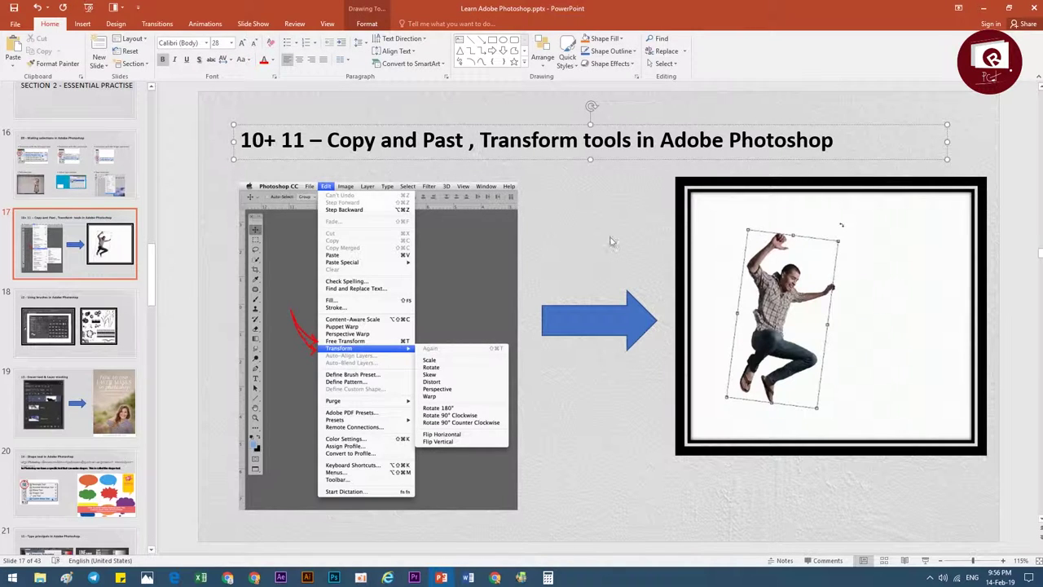
click(611, 239)
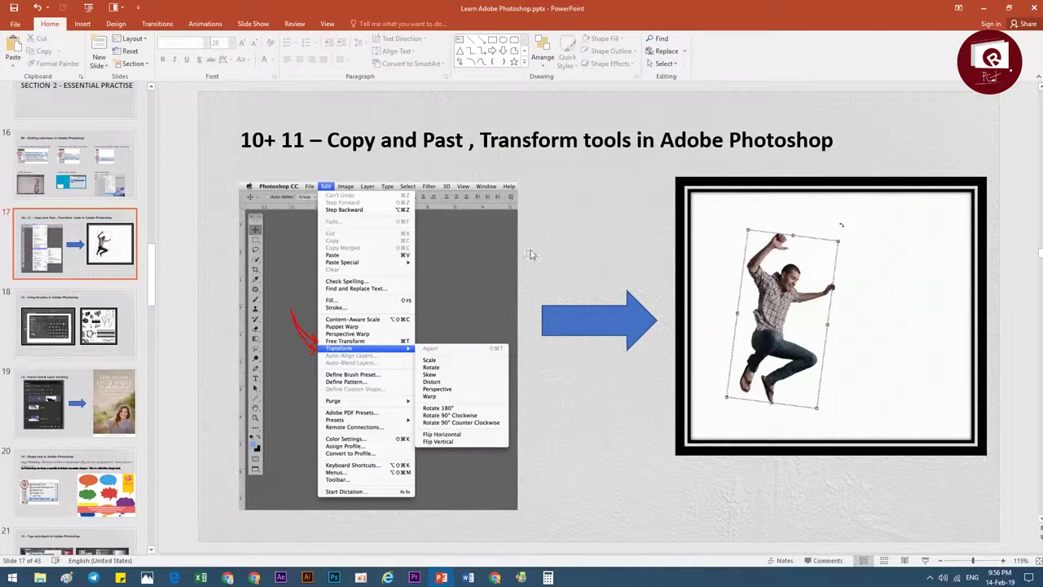
Shift the star cookie layer in Photoshop, then select elephants_PNG18779.png and the camera PNG in Sourse.
click(333, 577)
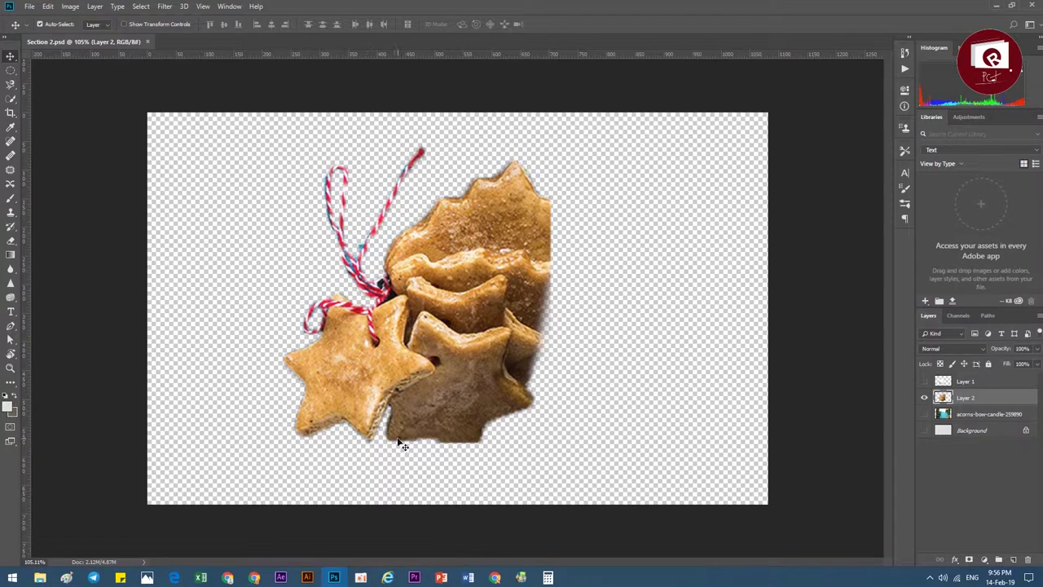
mouse_move(432, 359)
mouse_down()
mouse_move(398, 353)
mouse_move(385, 366)
mouse_up()
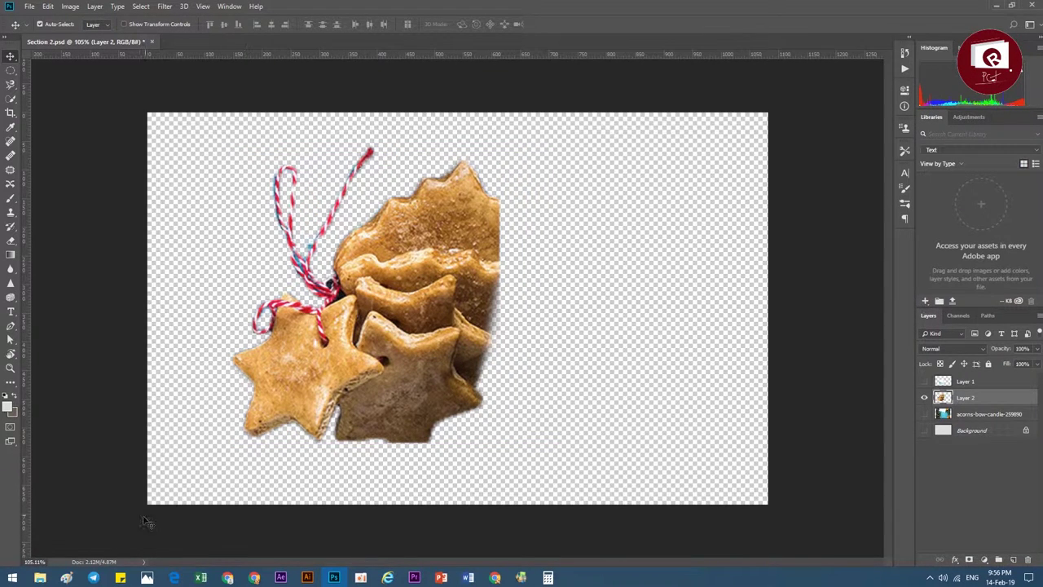
mouse_move(39, 578)
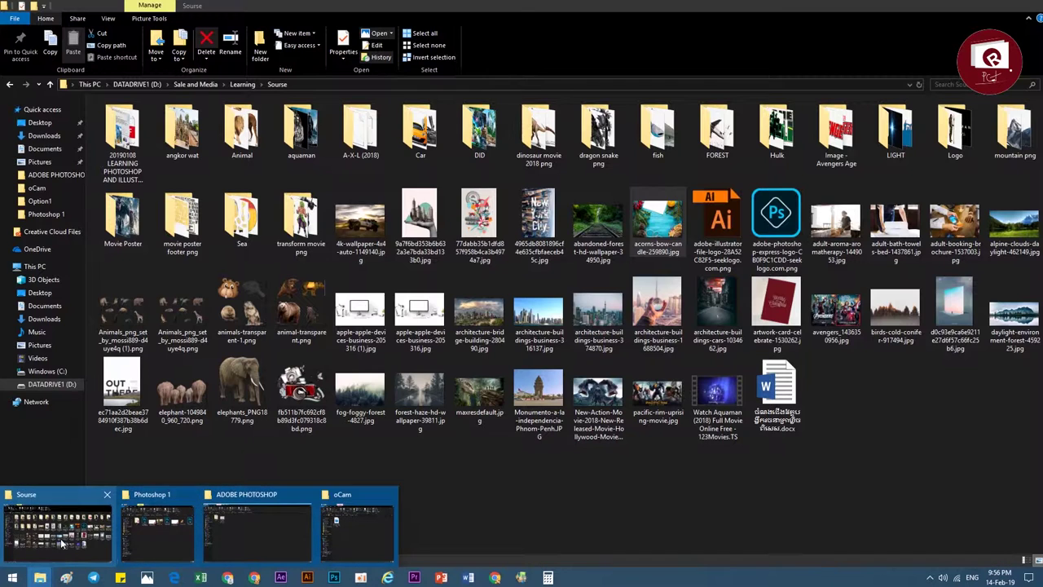
click(65, 541)
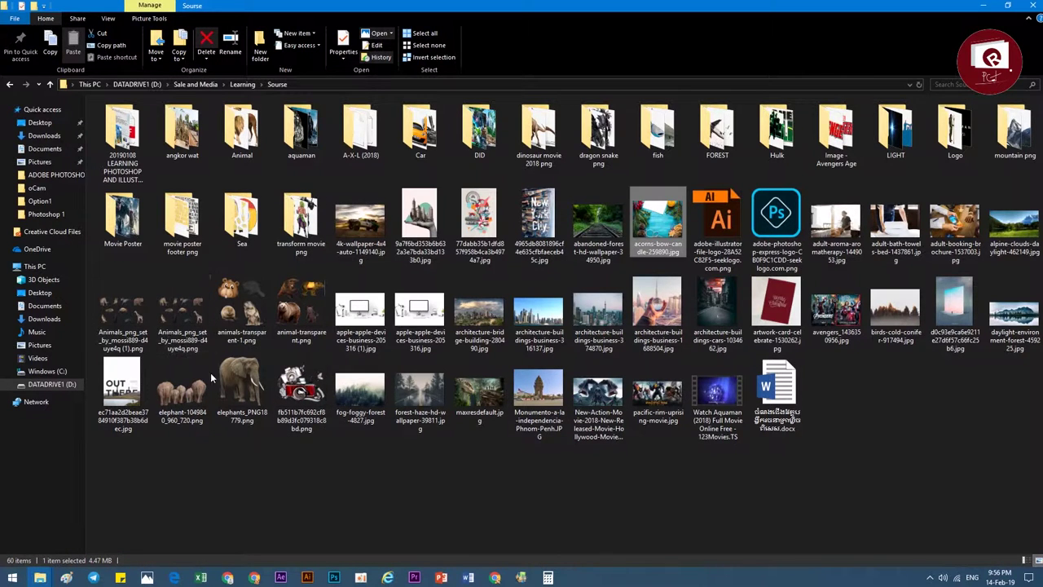
click(241, 391)
click(293, 423)
click(239, 410)
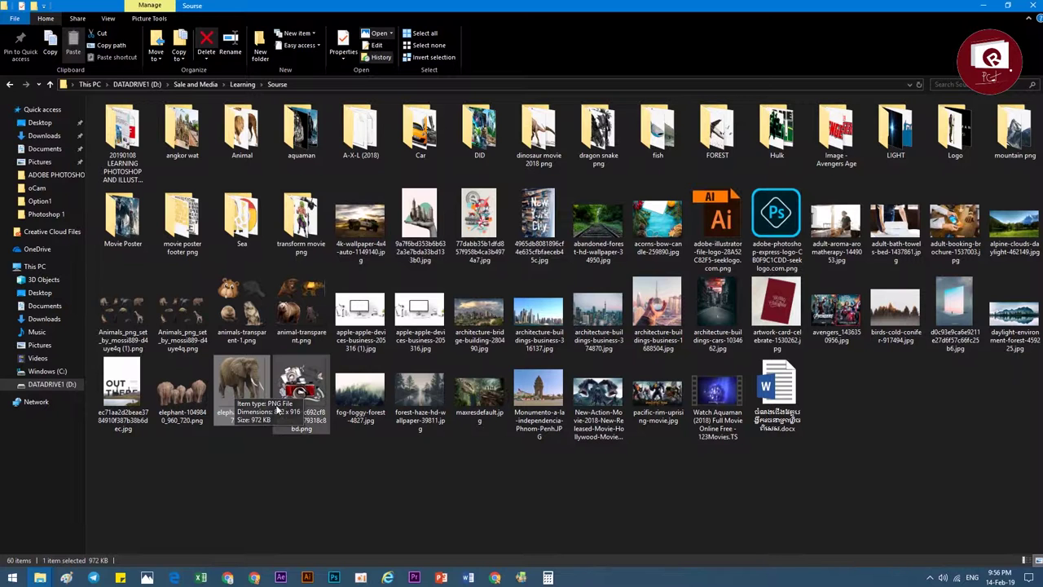
click(300, 399)
ctrl+click(249, 396)
Drag the elephant and camera images into Section 2.psd and commit both placements.
drag(248, 397, 482, 352)
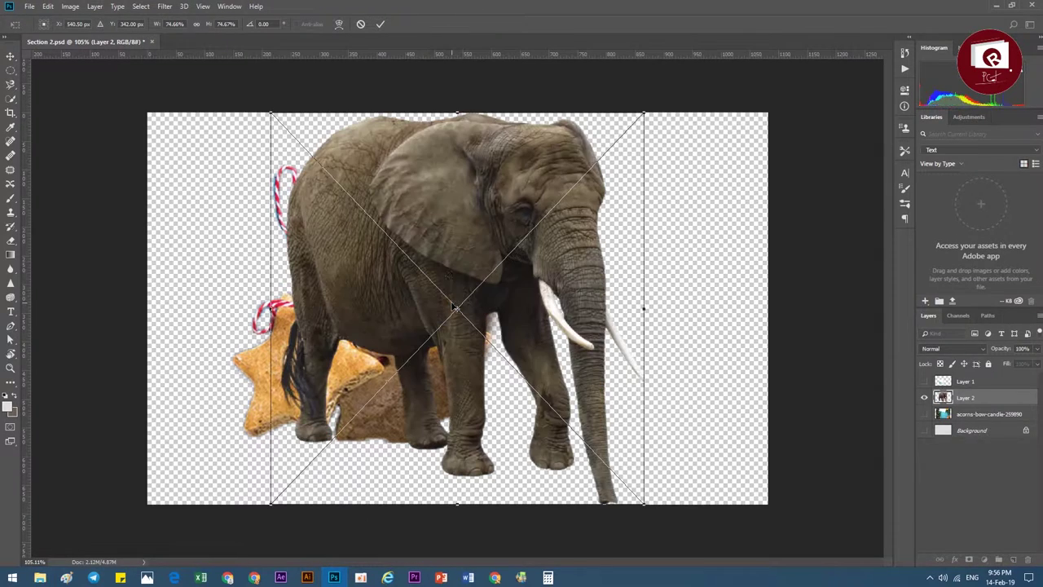
click(381, 25)
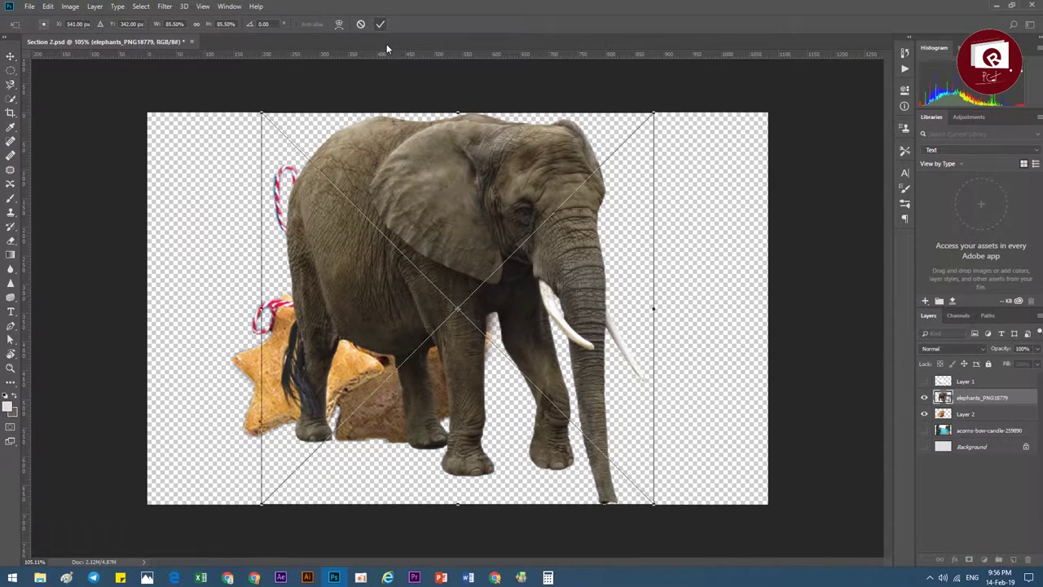
click(381, 24)
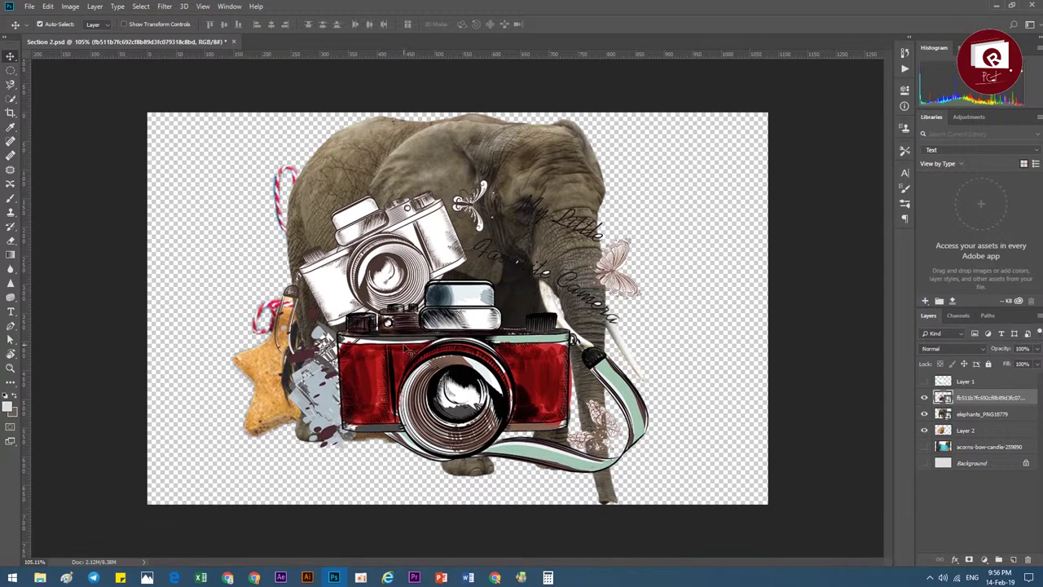
Arrange the collage: camera to the left, elephant to the right, cookies up-left.
drag(457, 383, 394, 383)
drag(522, 176, 595, 177)
key(ctrl+z)
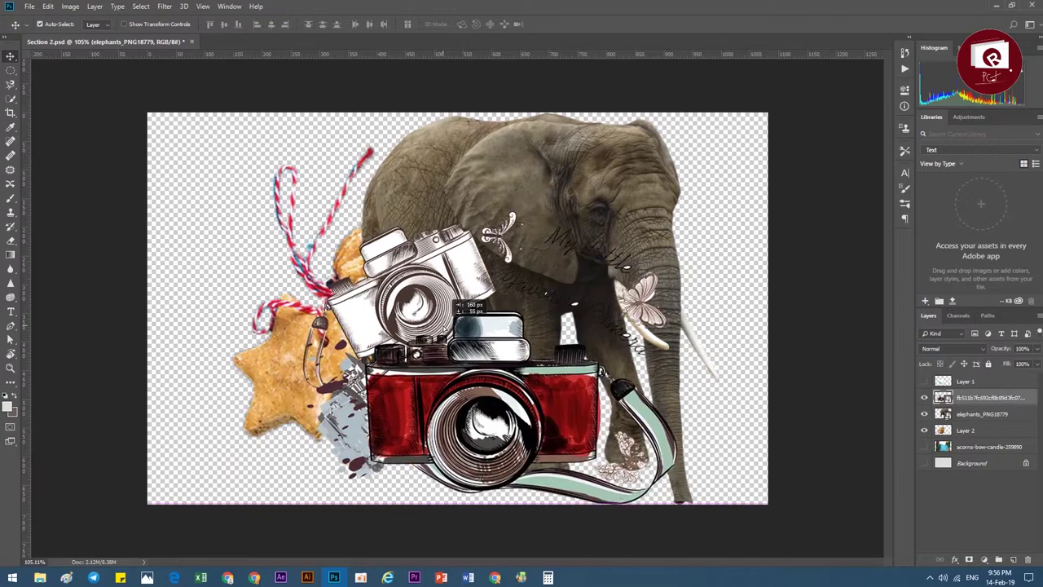
key(ctrl+z)
key(ctrl+z)
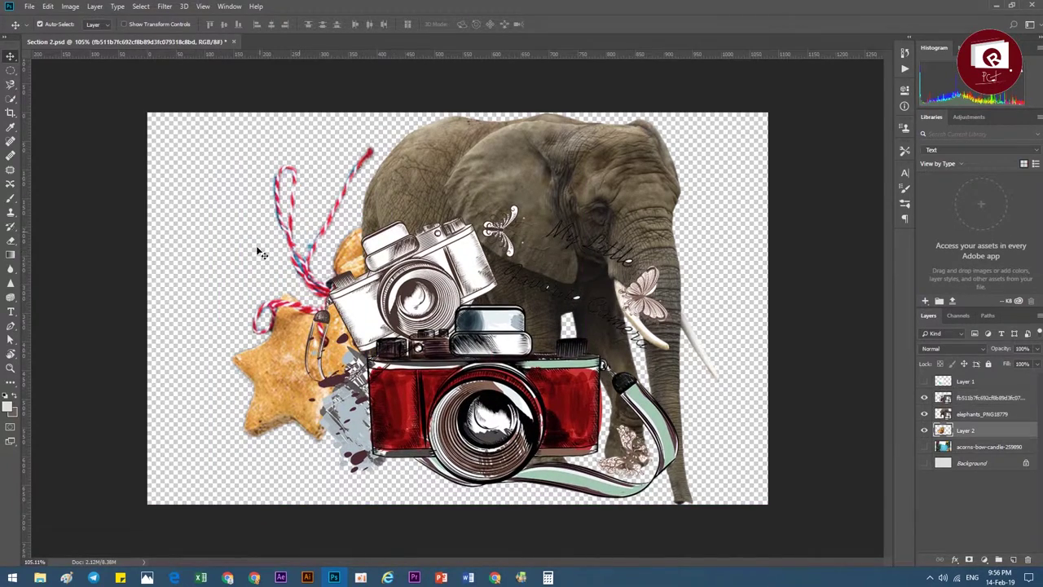
drag(301, 255, 265, 205)
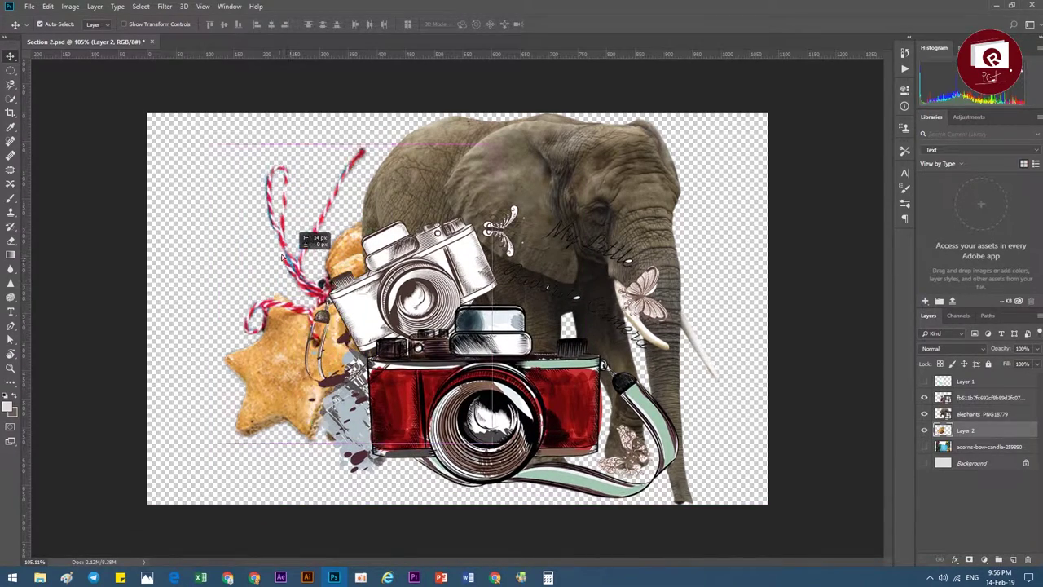
Hide the cookies and camera layers and show the light grey Background.
click(924, 431)
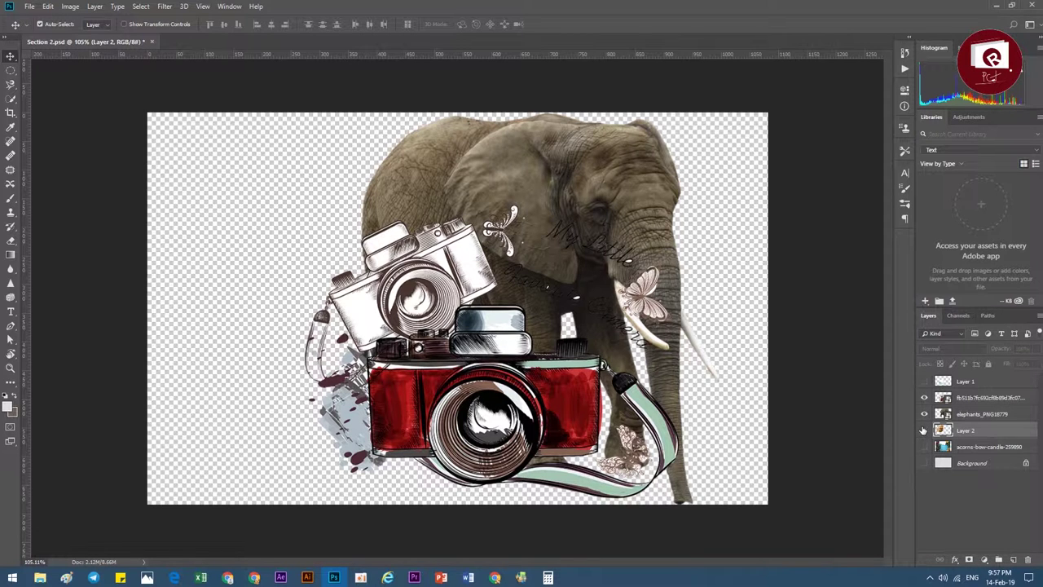
click(924, 463)
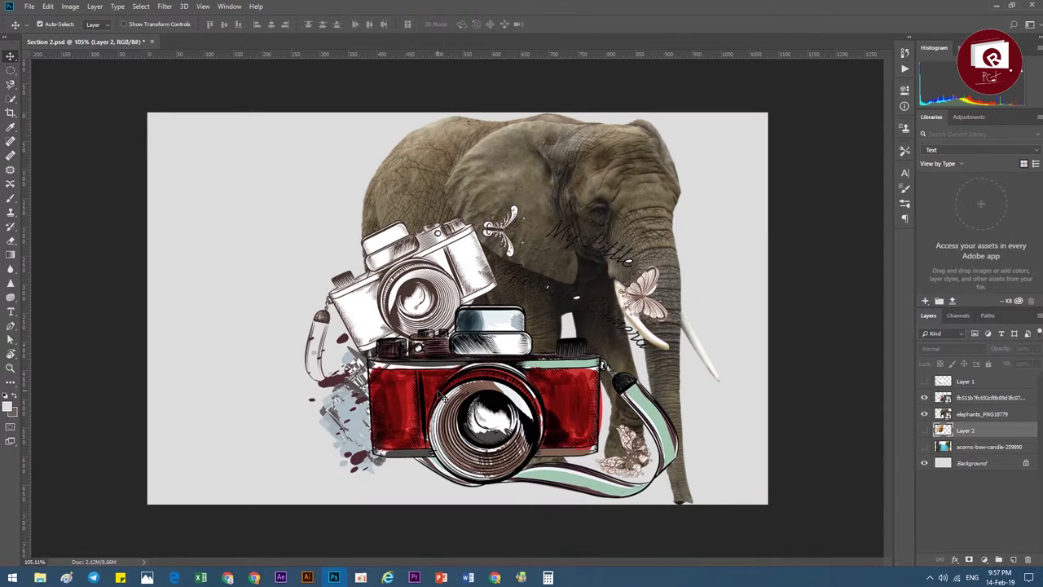
drag(441, 395, 343, 379)
click(924, 397)
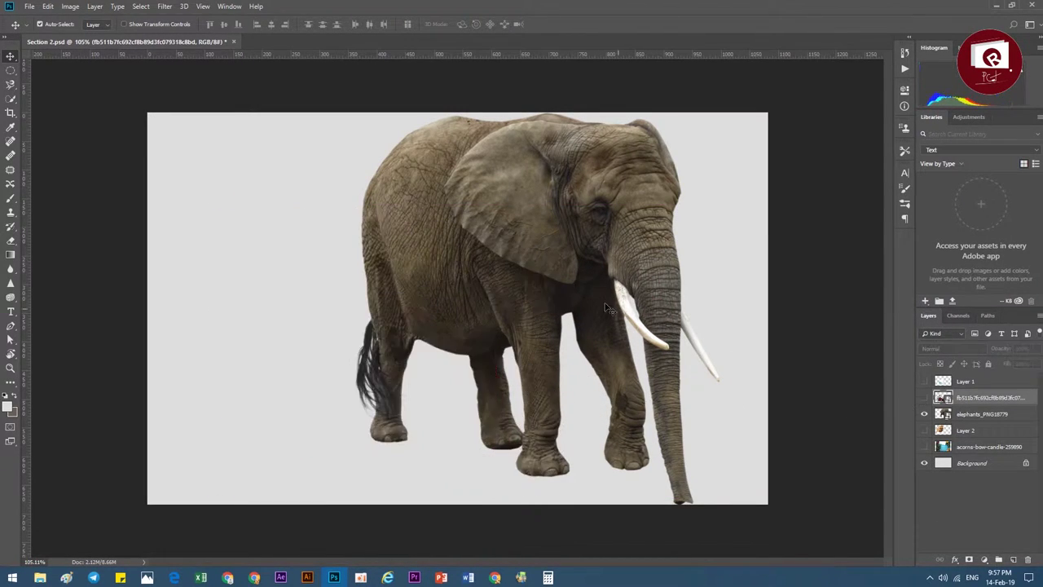
Shift the elephant left and apply a Free Transform (Ctrl+T), committing it unchanged.
drag(606, 308, 546, 320)
key(ctrl+t)
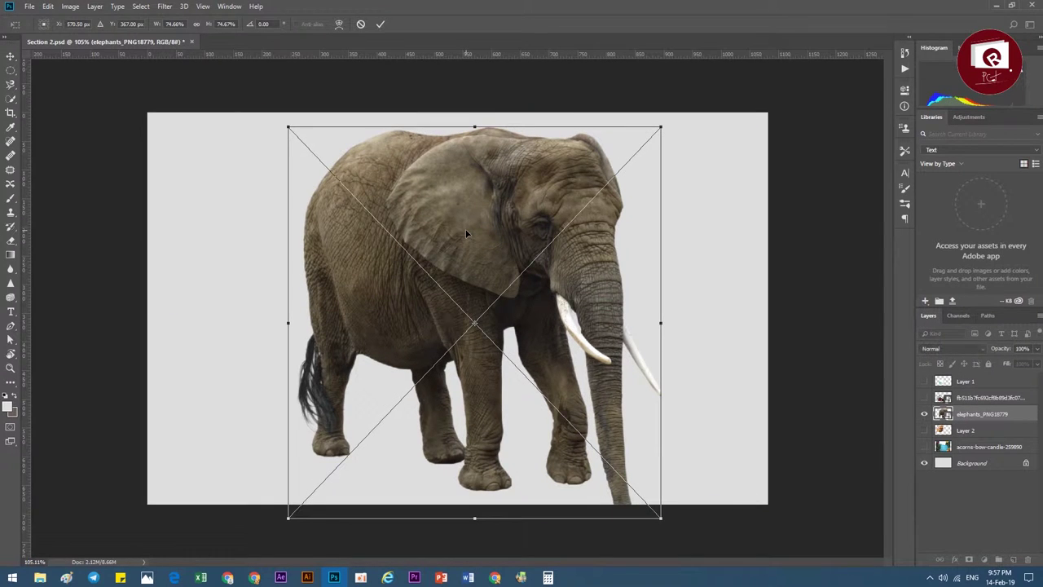
click(381, 25)
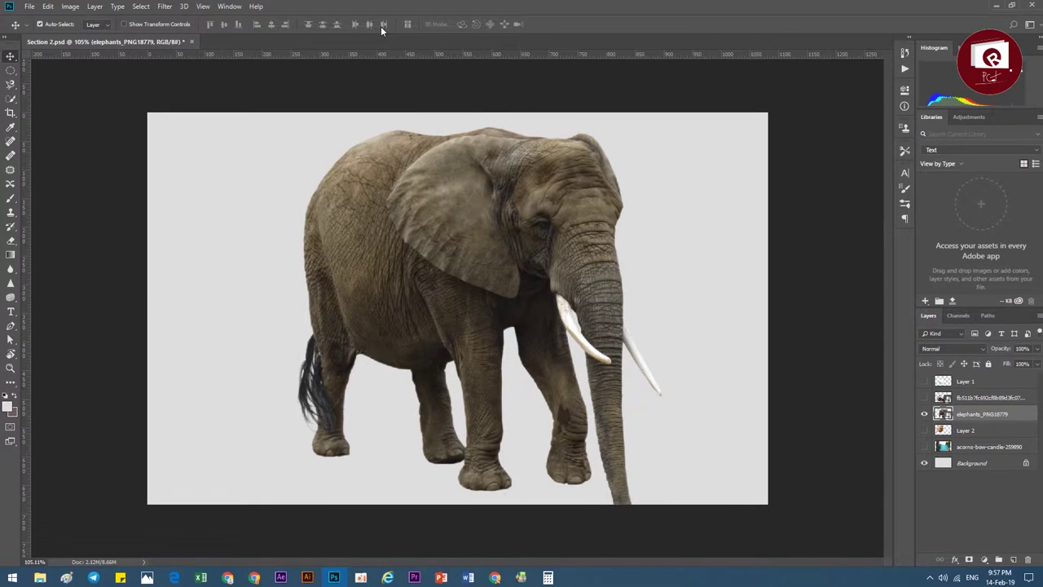
click(68, 6)
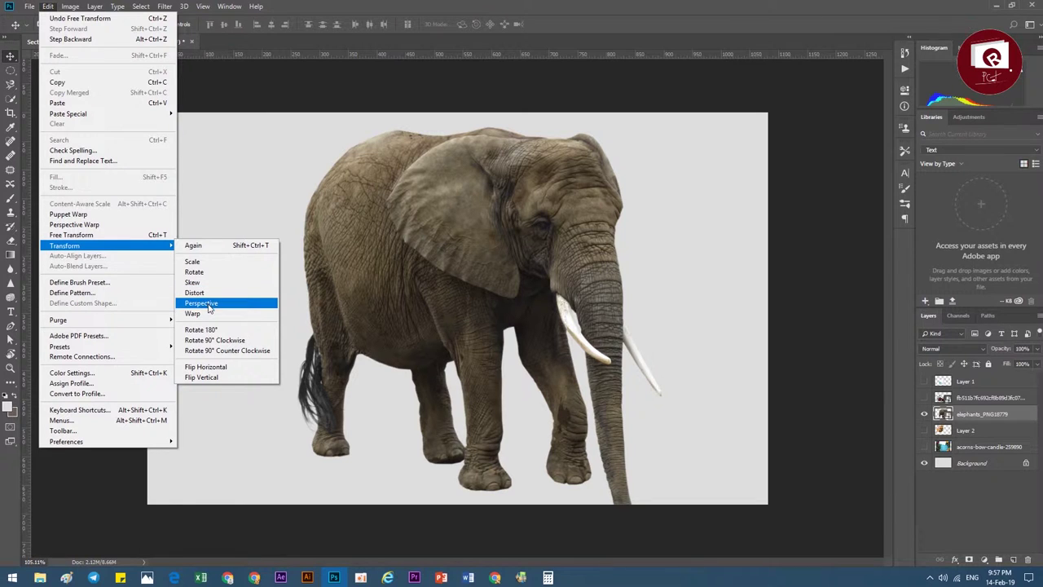
Free-transform the elephant down to about 53%, move it up-left, and commit.
click(120, 235)
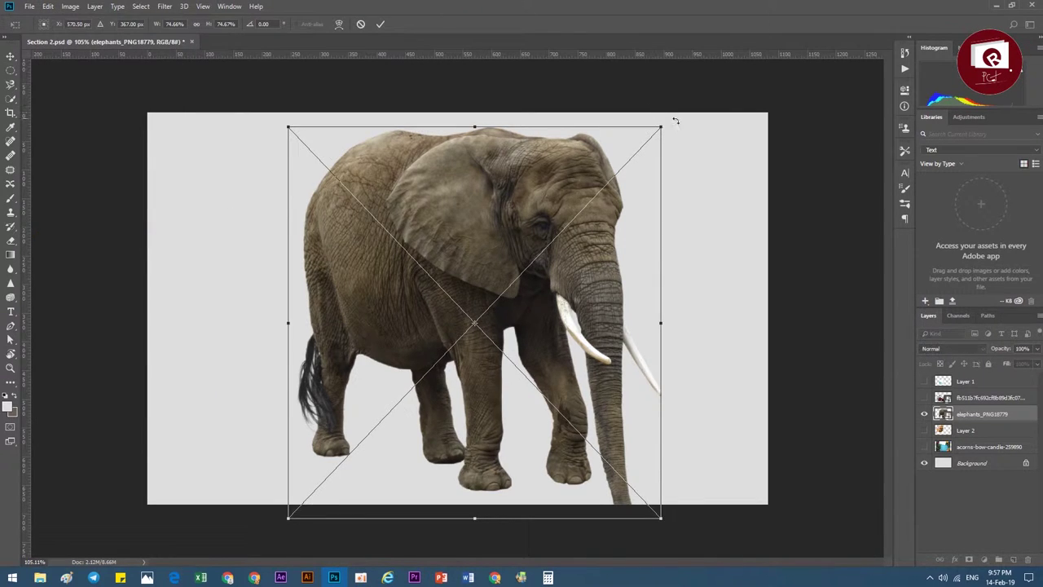
mouse_move(676, 122)
mouse_down()
mouse_move(729, 233)
mouse_move(524, 139)
mouse_move(684, 255)
mouse_move(661, 223)
mouse_move(669, 198)
mouse_move(675, 221)
mouse_move(669, 163)
mouse_up()
drag(660, 127, 624, 186)
drag(587, 284, 486, 269)
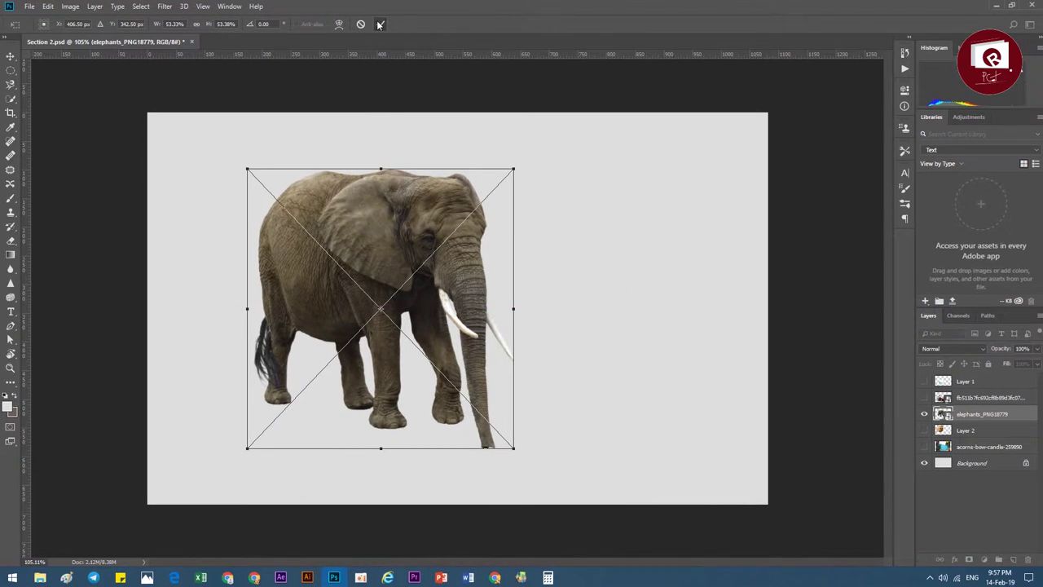
click(379, 23)
mouse_move(396, 206)
mouse_down()
mouse_move(371, 233)
mouse_move(379, 238)
mouse_up()
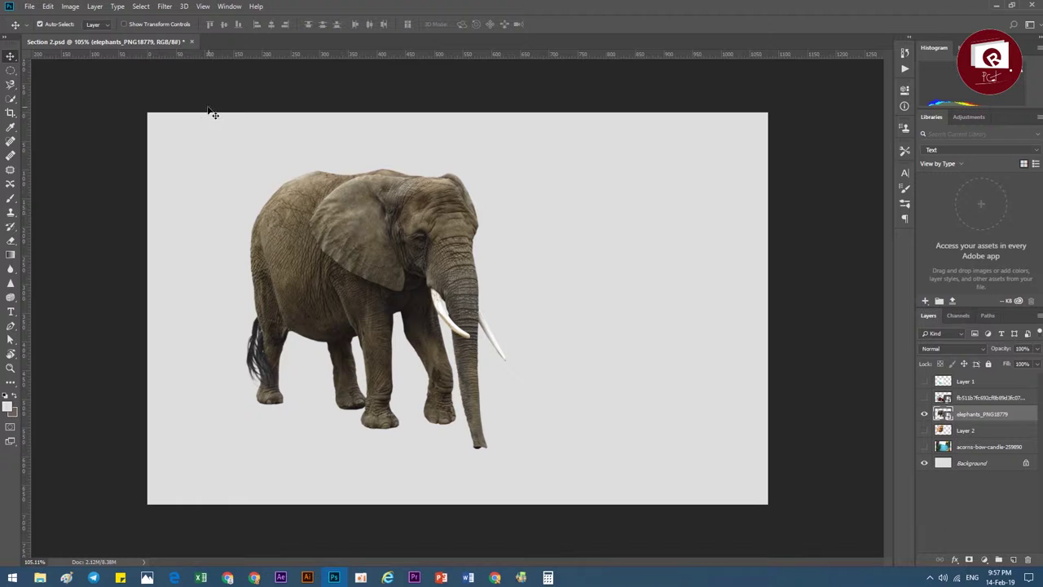
Use Edit > Transform to rotate the elephant about 15°, undoing an accidental squeeze first.
click(54, 8)
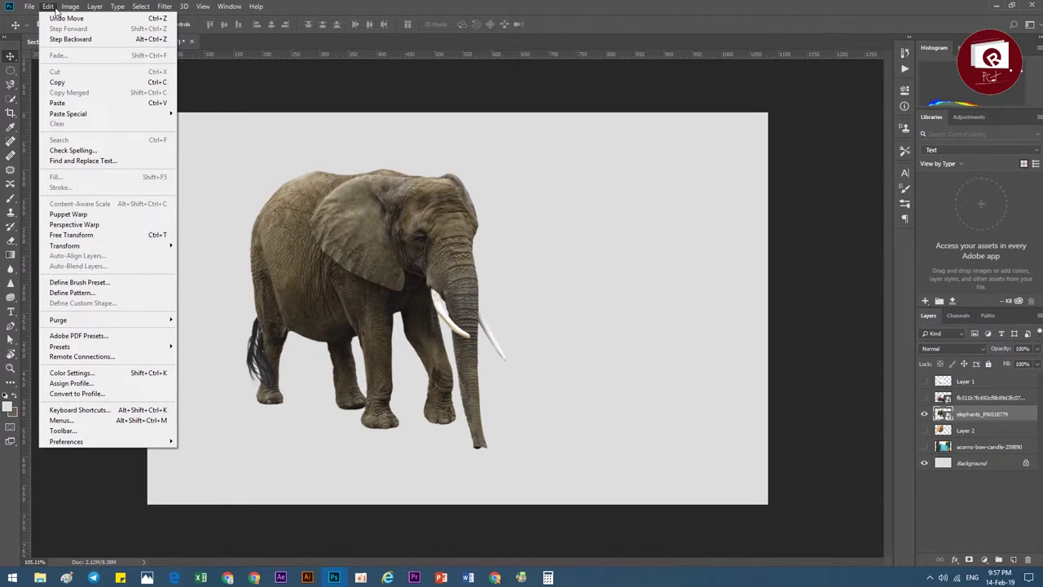
mouse_move(65, 245)
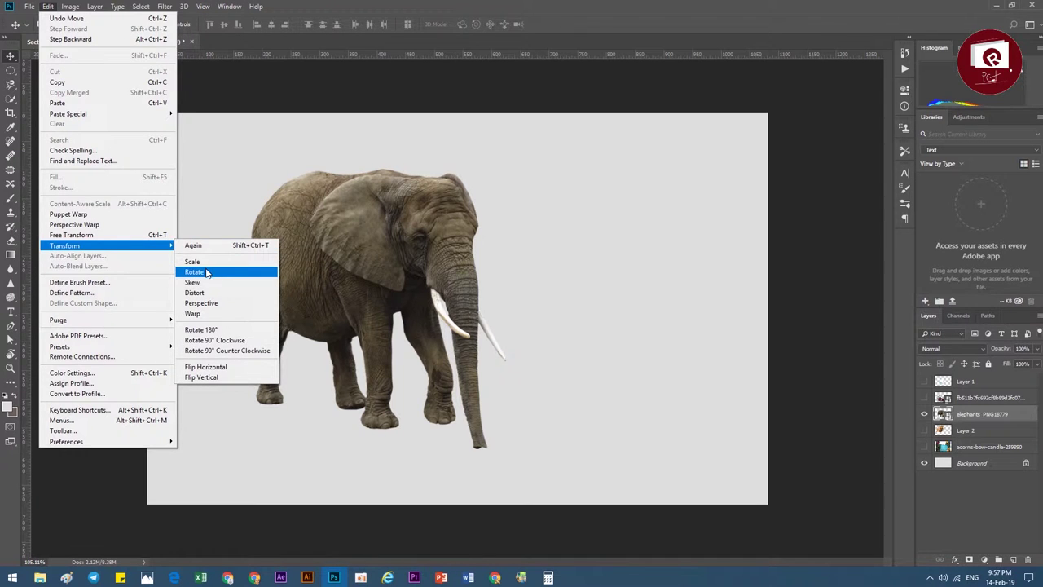
click(207, 273)
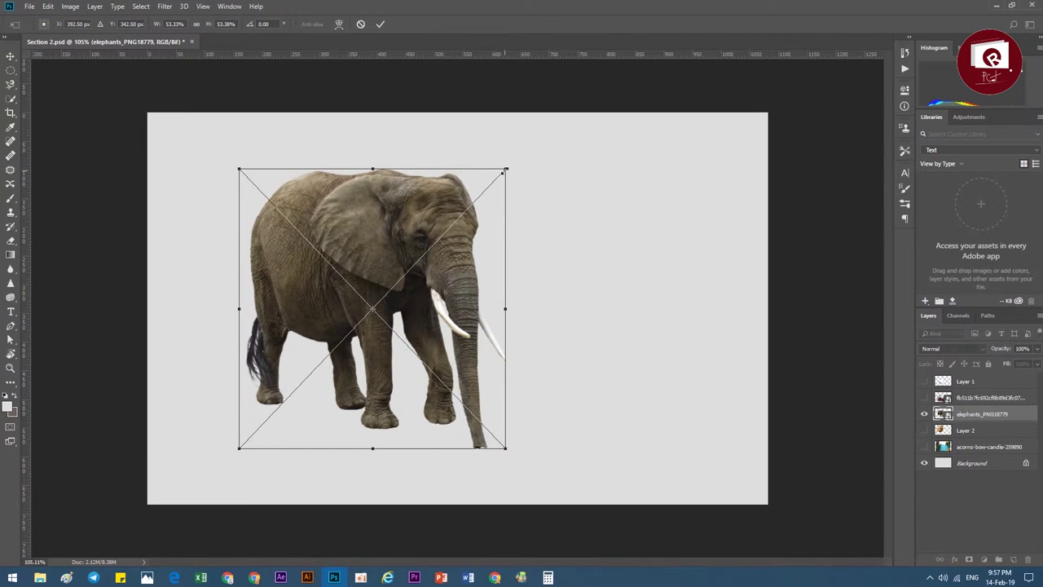
mouse_move(505, 170)
mouse_down()
mouse_move(208, 318)
mouse_move(326, 299)
mouse_up()
key(ctrl+z)
click(50, 7)
mouse_move(65, 245)
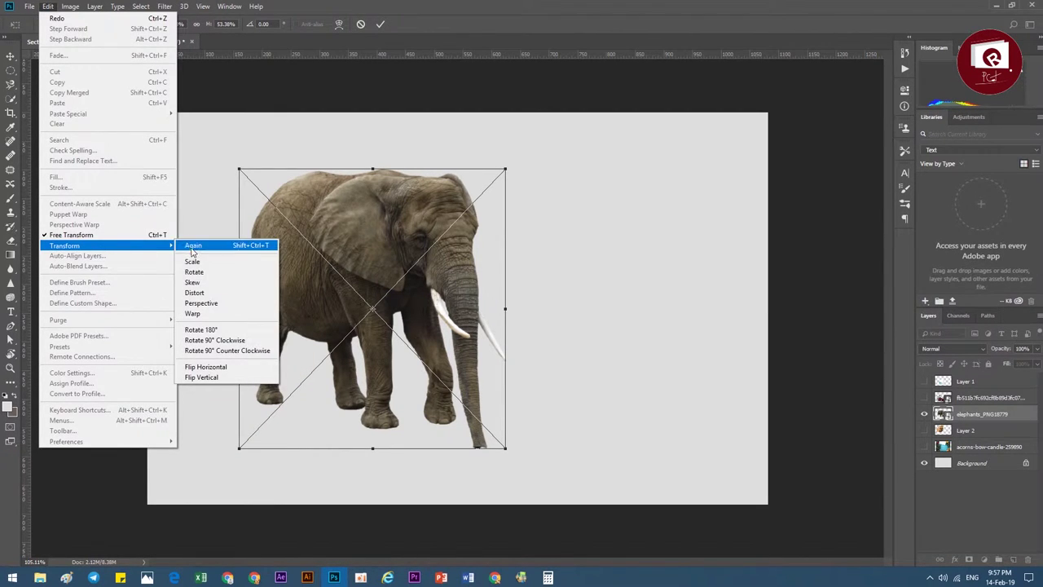
click(192, 261)
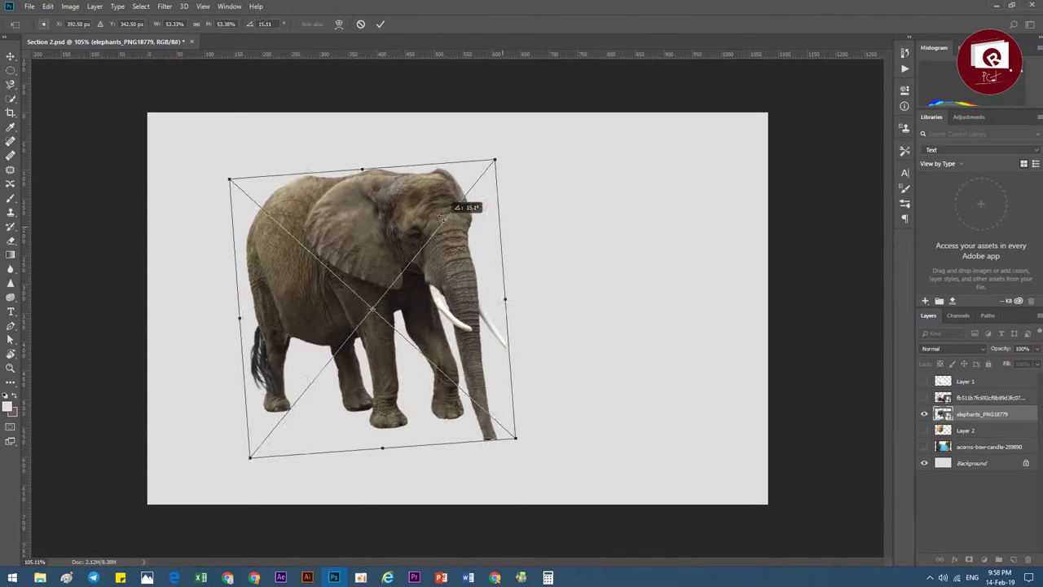
drag(506, 163, 441, 216)
Try a Skew on the elephant via its top-right corner, then undo it.
click(49, 6)
mouse_move(64, 245)
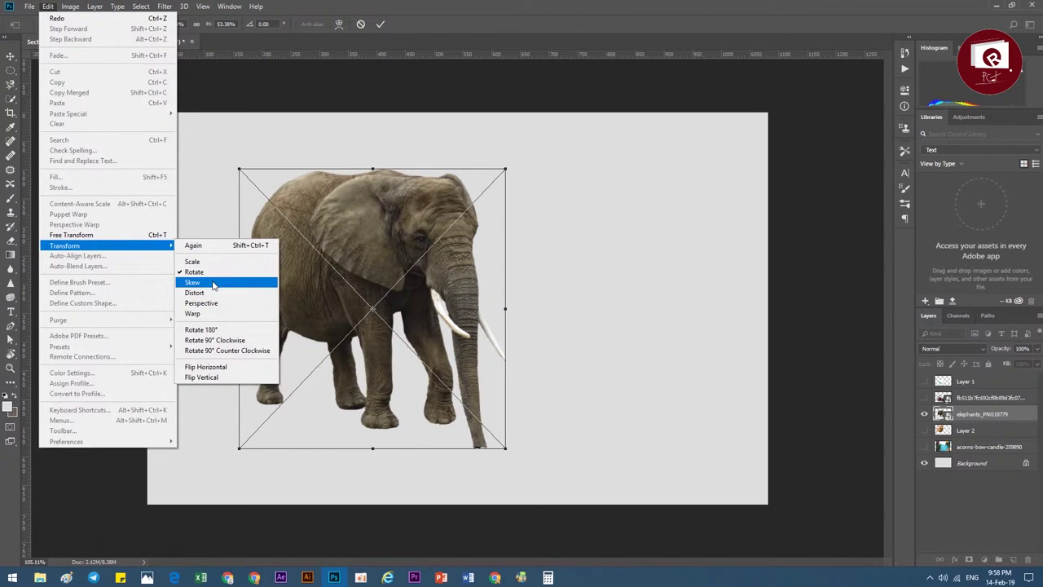
click(212, 283)
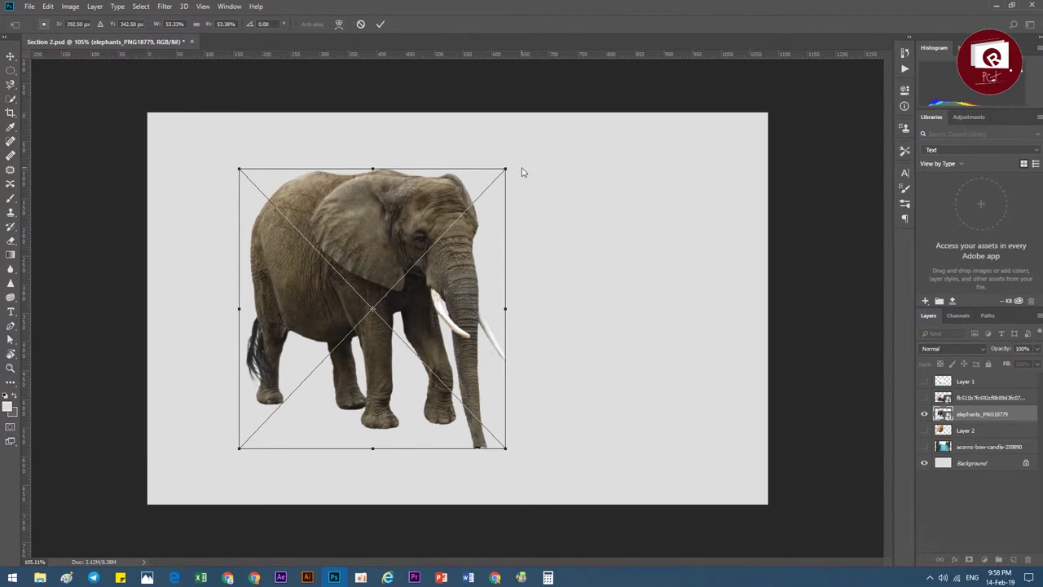
mouse_move(505, 170)
mouse_down()
mouse_move(410, 319)
mouse_move(307, 335)
mouse_up()
key(ctrl+z)
Try Distort and Perspective on the elephant's bottom-left corner, then undo the perspective change.
click(48, 5)
mouse_move(106, 245)
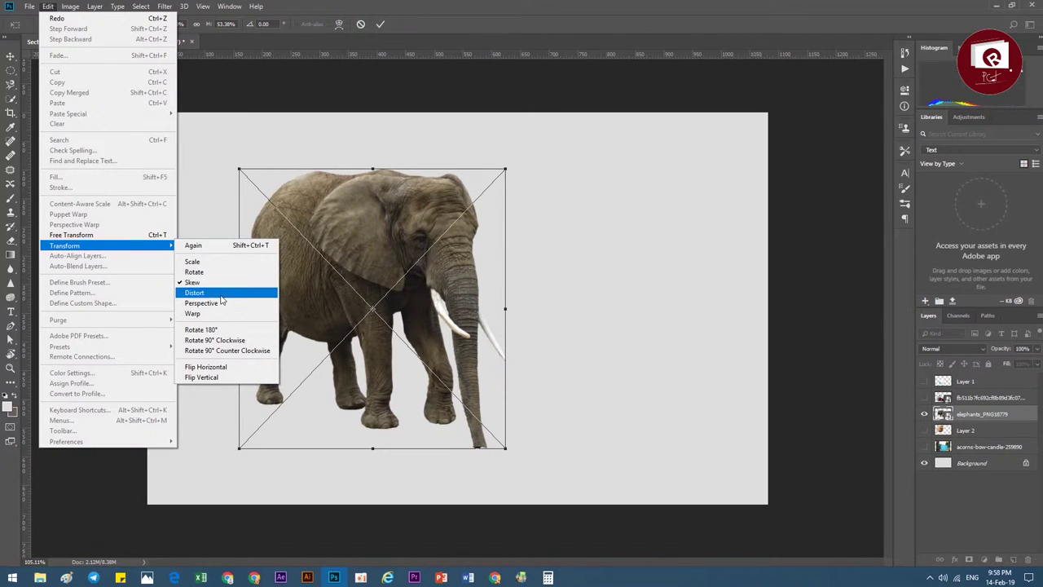
click(220, 296)
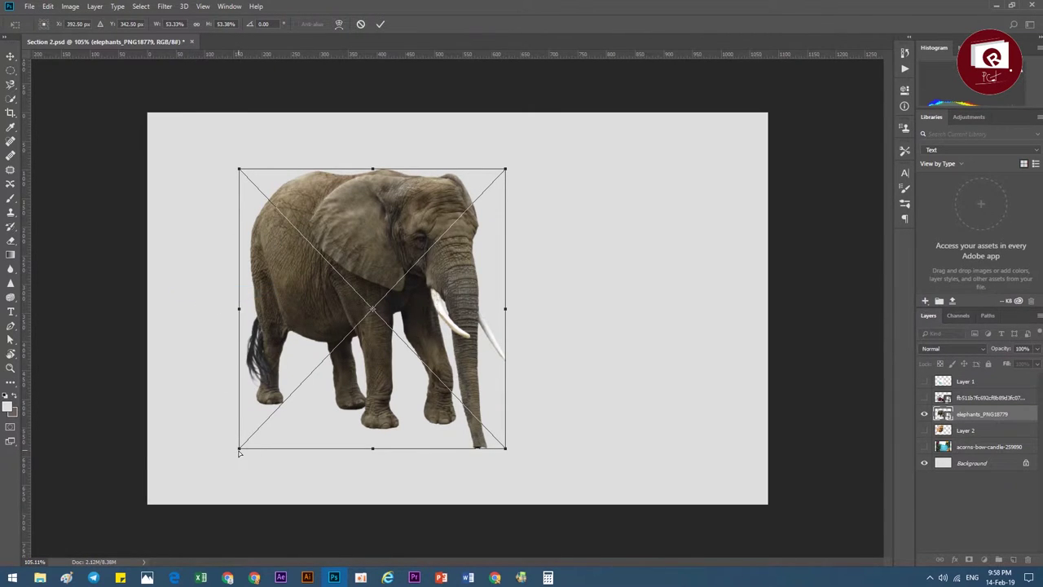
mouse_move(240, 448)
mouse_down()
mouse_move(466, 281)
mouse_move(239, 448)
mouse_up()
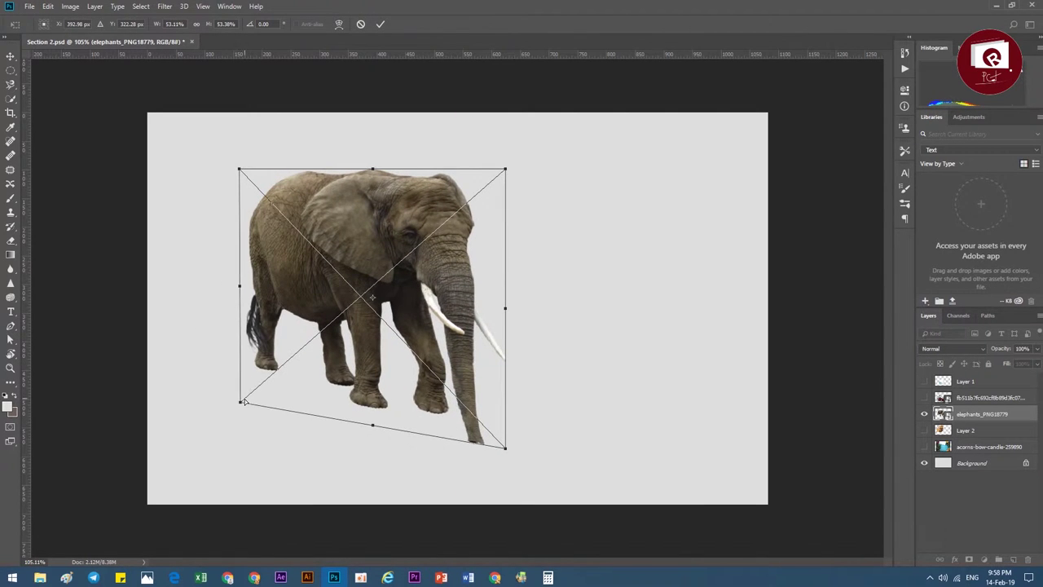
click(48, 6)
mouse_move(65, 245)
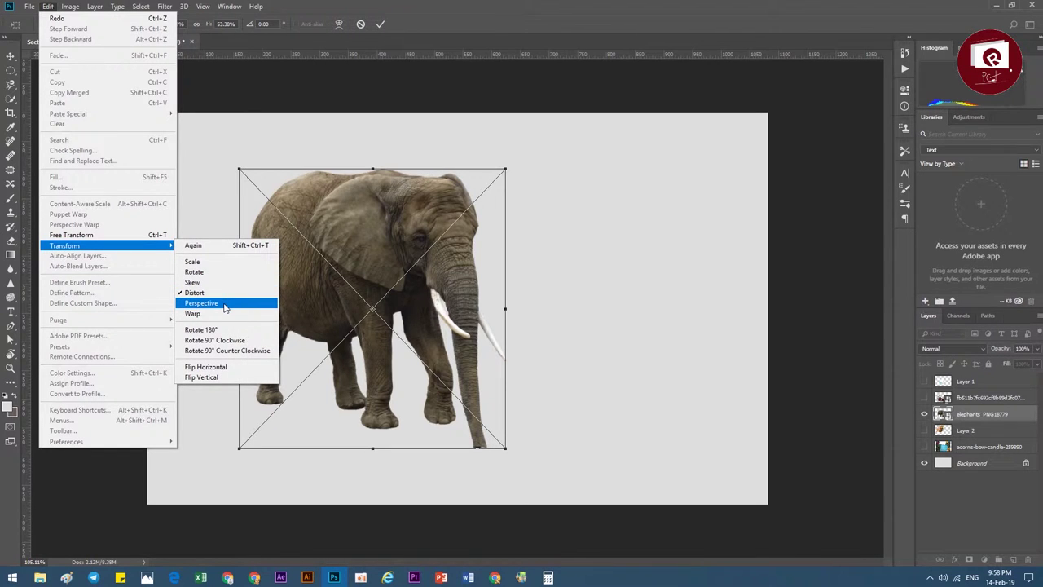
click(225, 306)
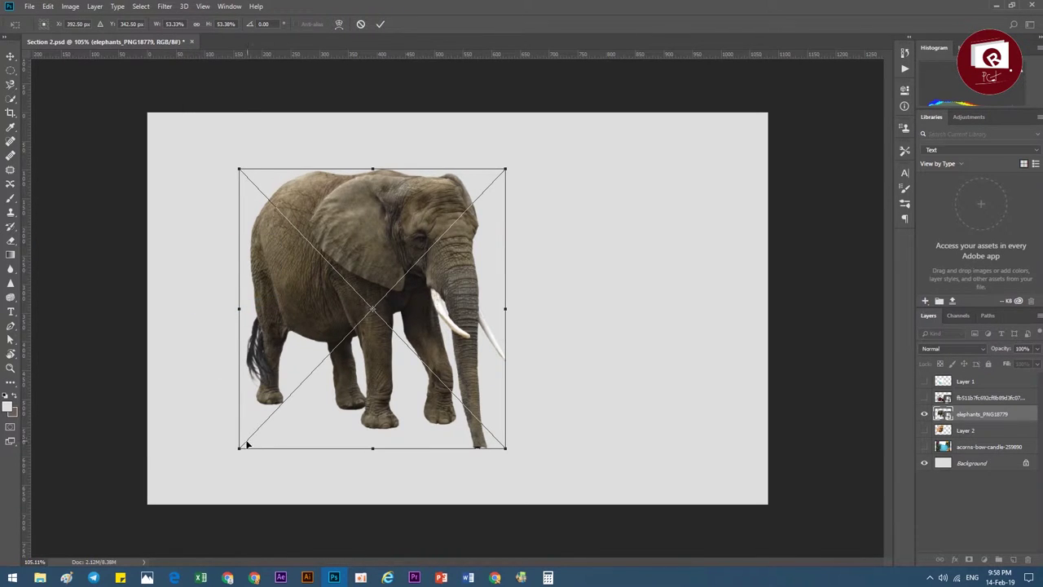
drag(242, 451, 216, 401)
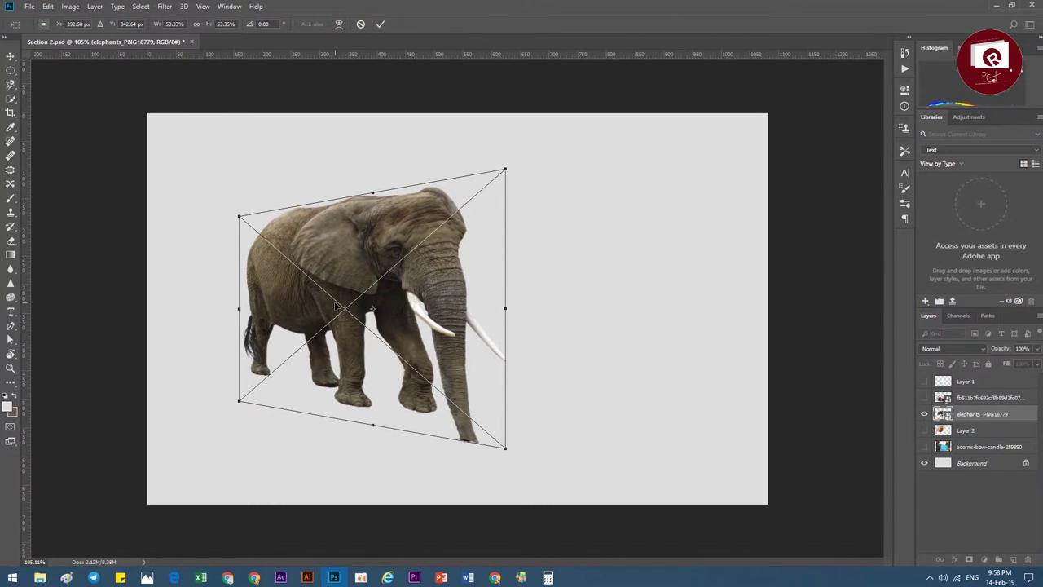
key(ctrl+z)
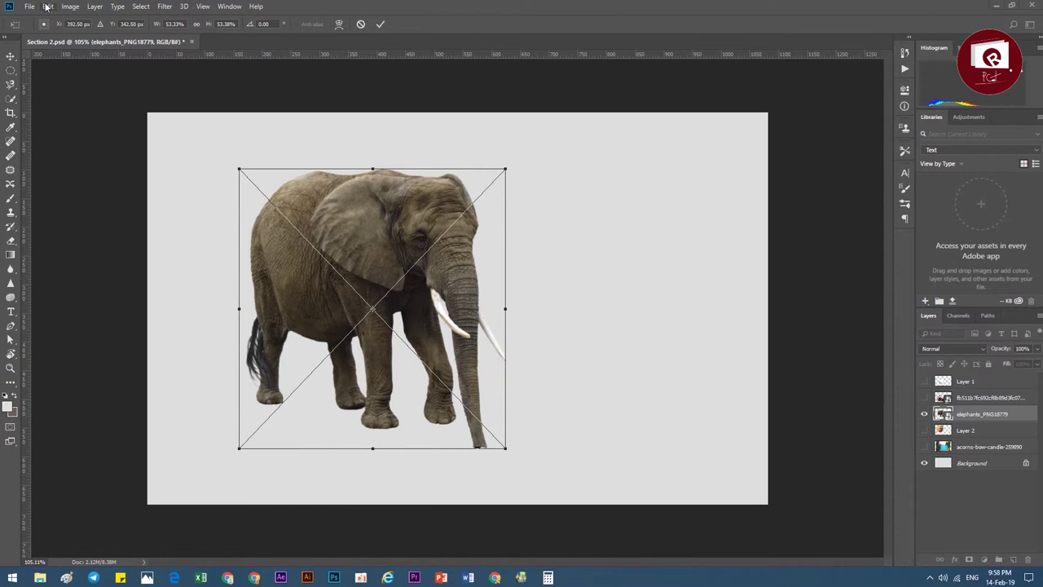
Try a downward Warp on the elephant, undo it, commit the transform, and shift it left.
click(48, 6)
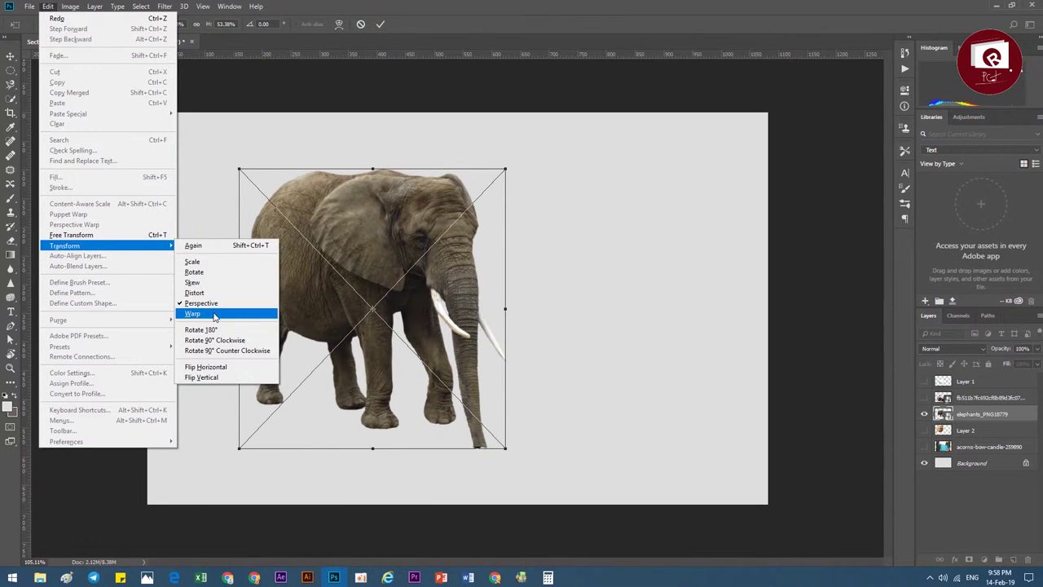
click(213, 313)
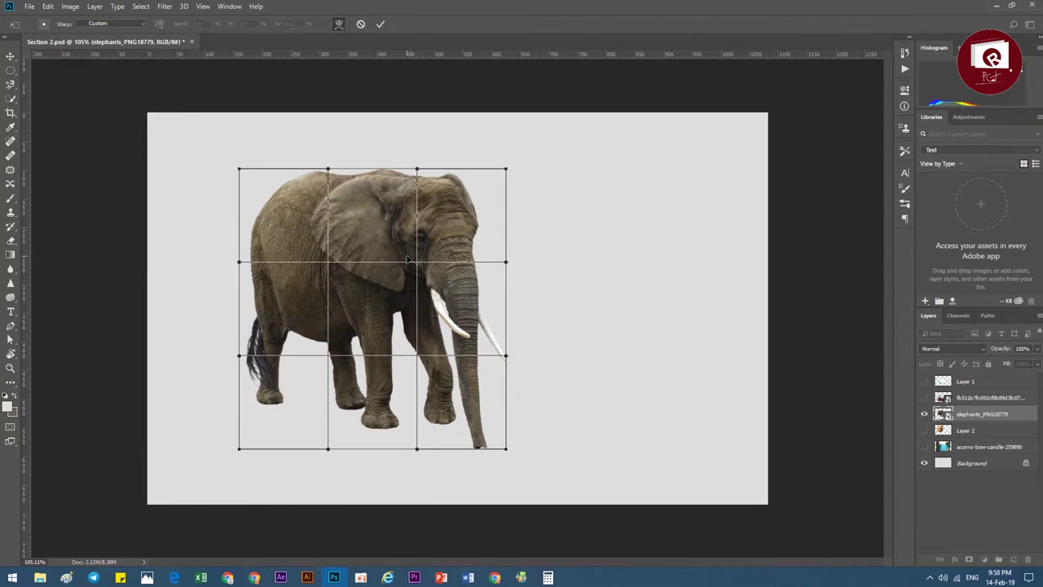
drag(395, 243, 389, 341)
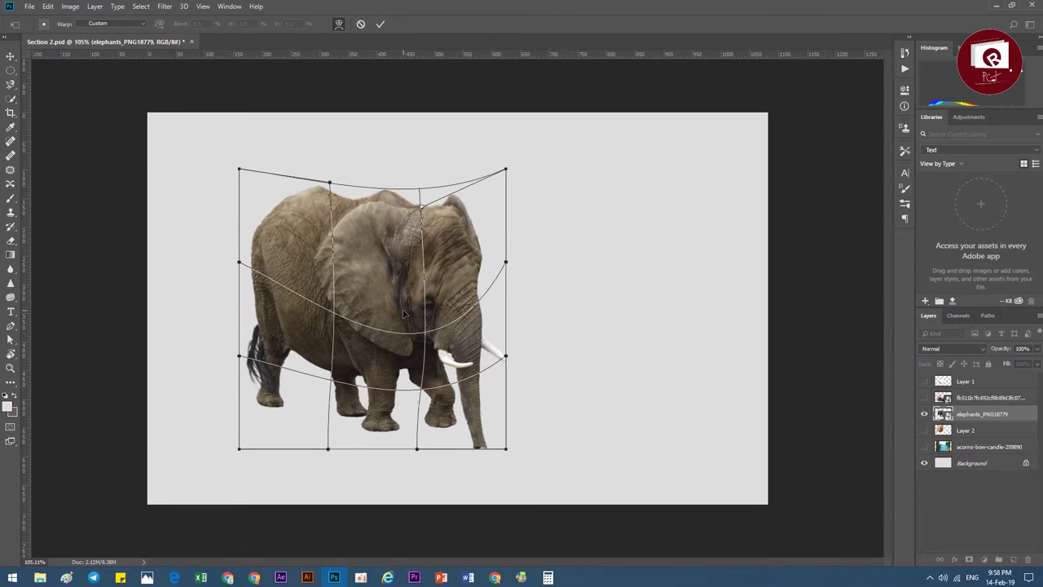
key(ctrl+z)
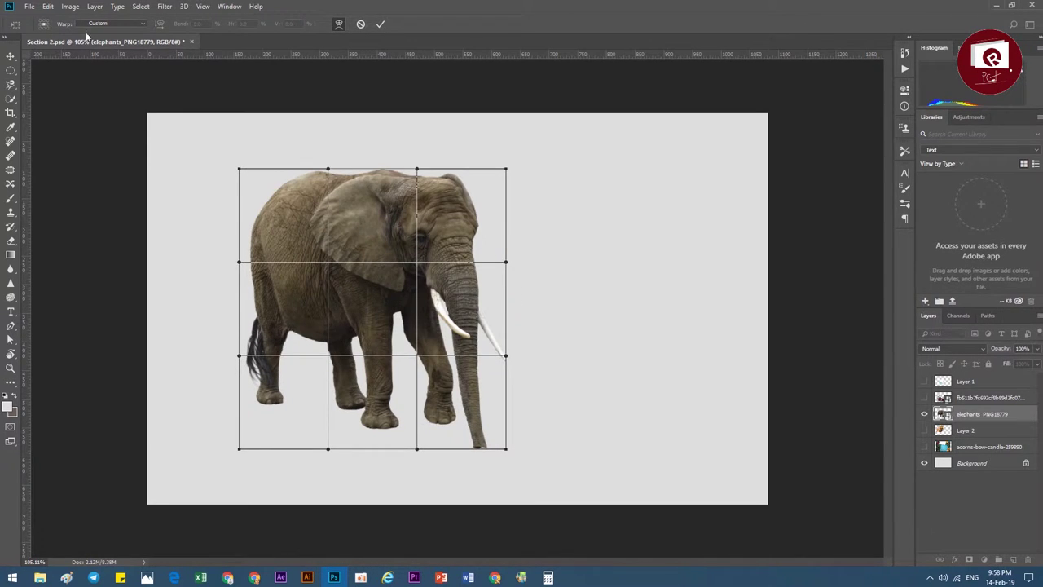
click(379, 24)
mouse_move(359, 271)
mouse_down()
mouse_move(412, 272)
mouse_move(330, 274)
mouse_up()
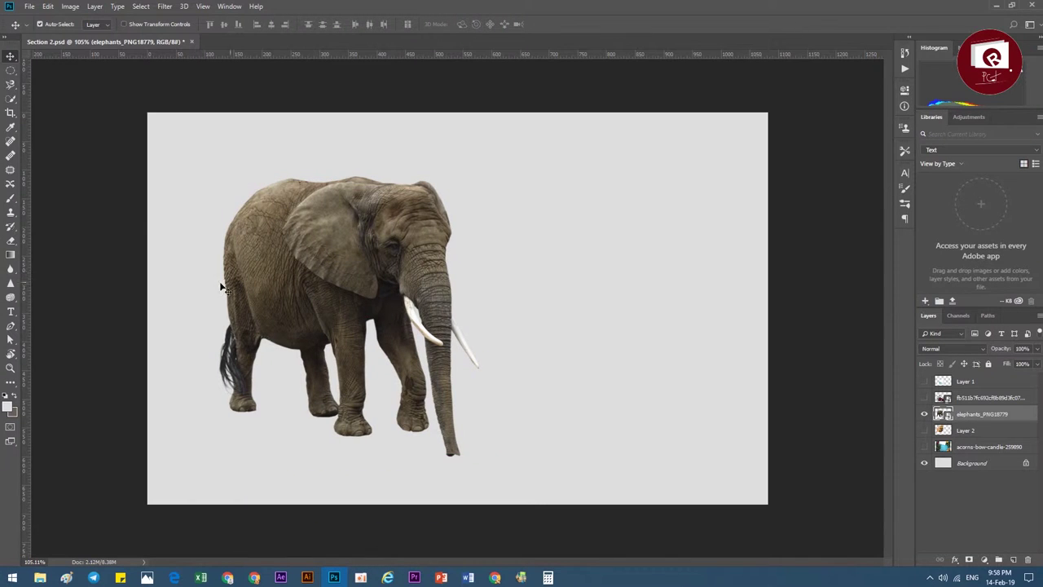
Copy the elephant and paste a duplicate placed to the right of the original.
click(49, 6)
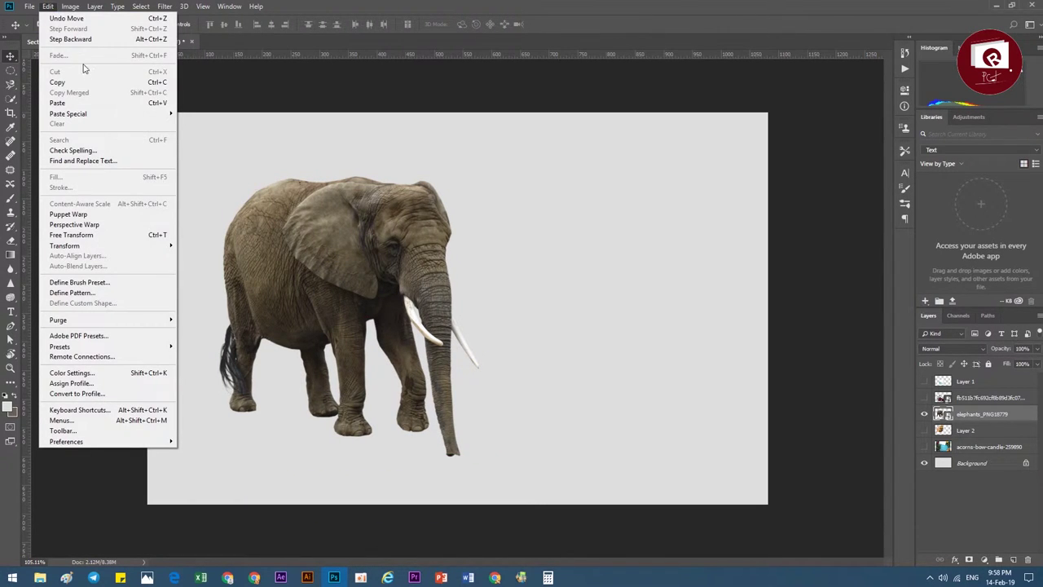
click(87, 83)
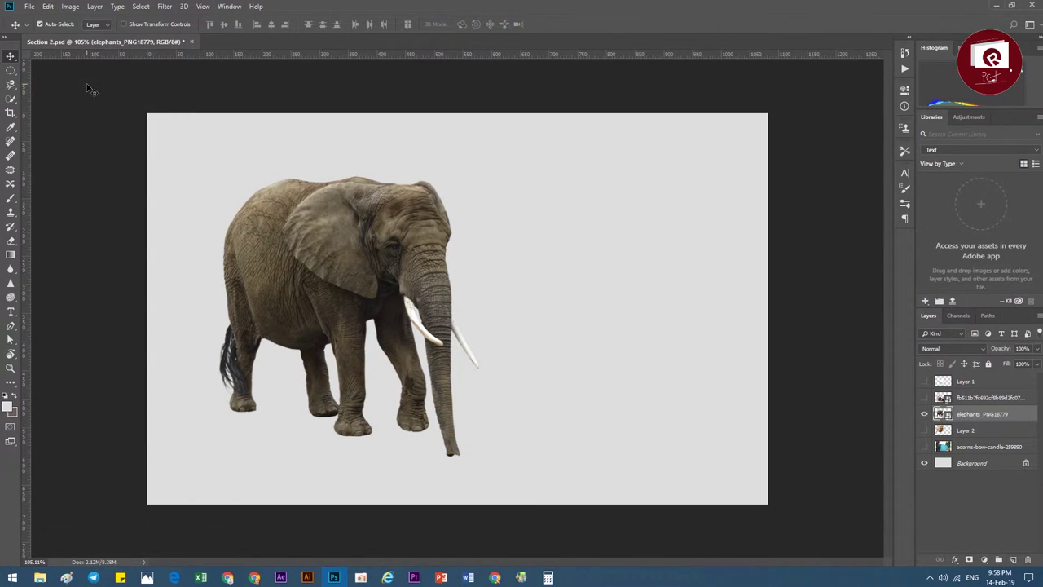
click(48, 6)
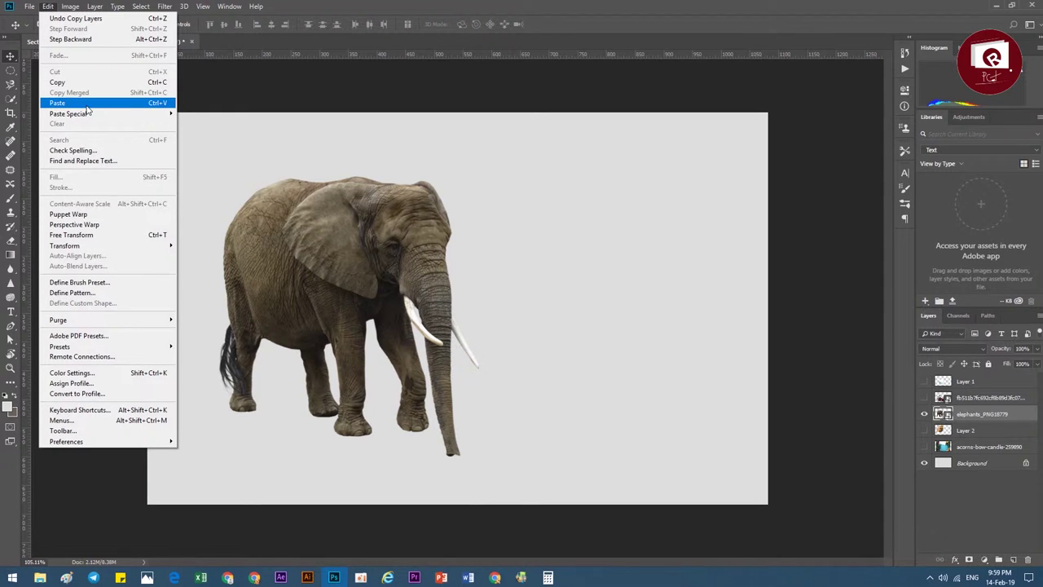
click(121, 104)
drag(403, 262, 505, 273)
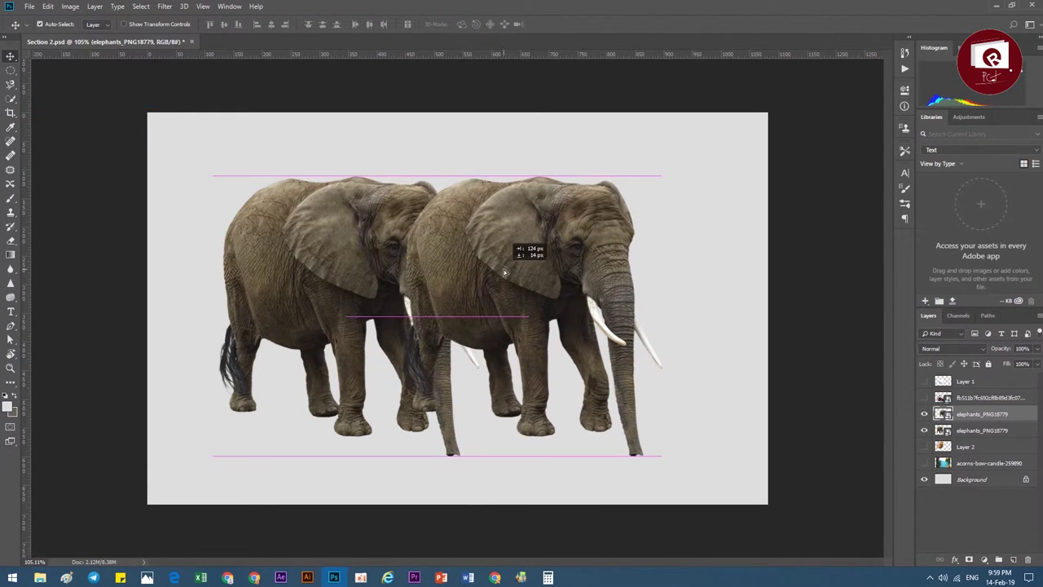
Add two more elephant copies with Paste Special > Paste in Place and nudge them between the others.
click(49, 6)
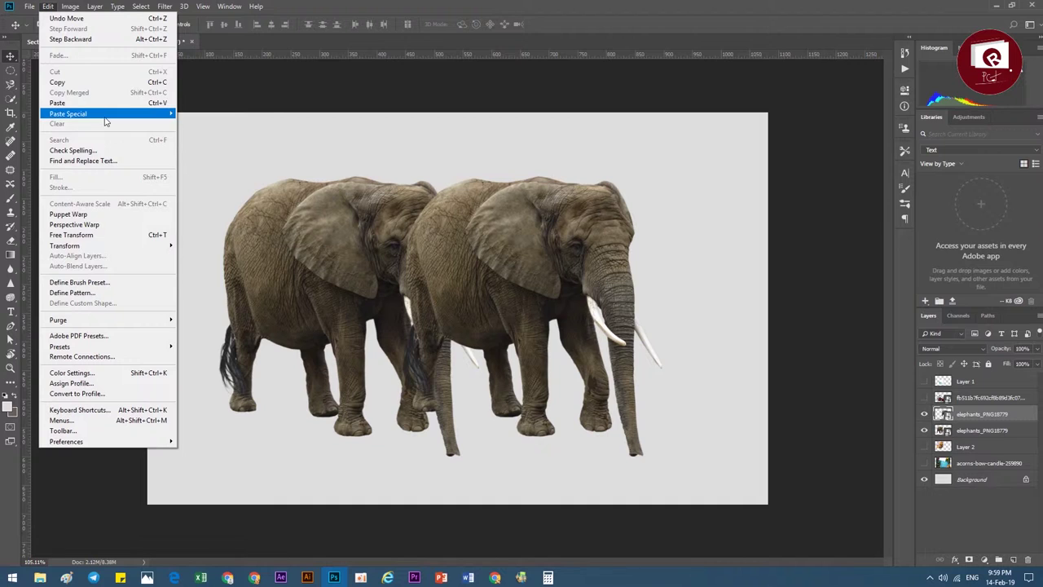
mouse_move(69, 113)
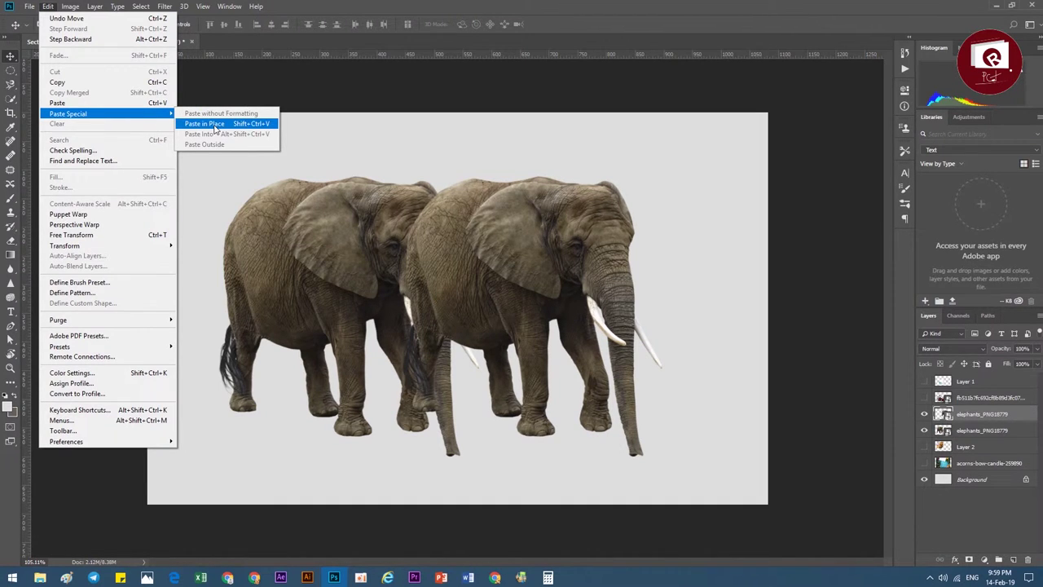
click(217, 129)
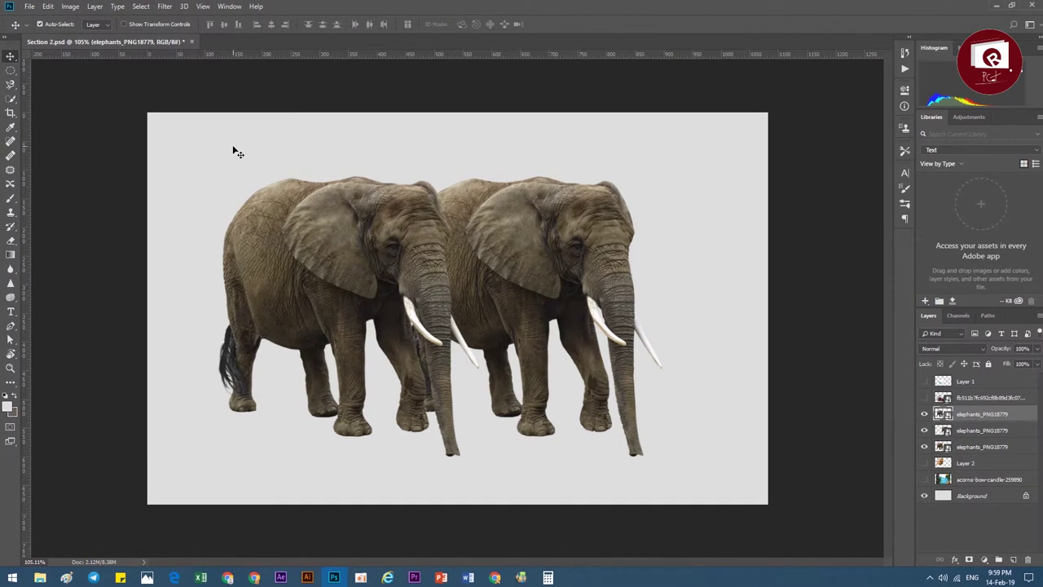
click(49, 6)
mouse_move(69, 113)
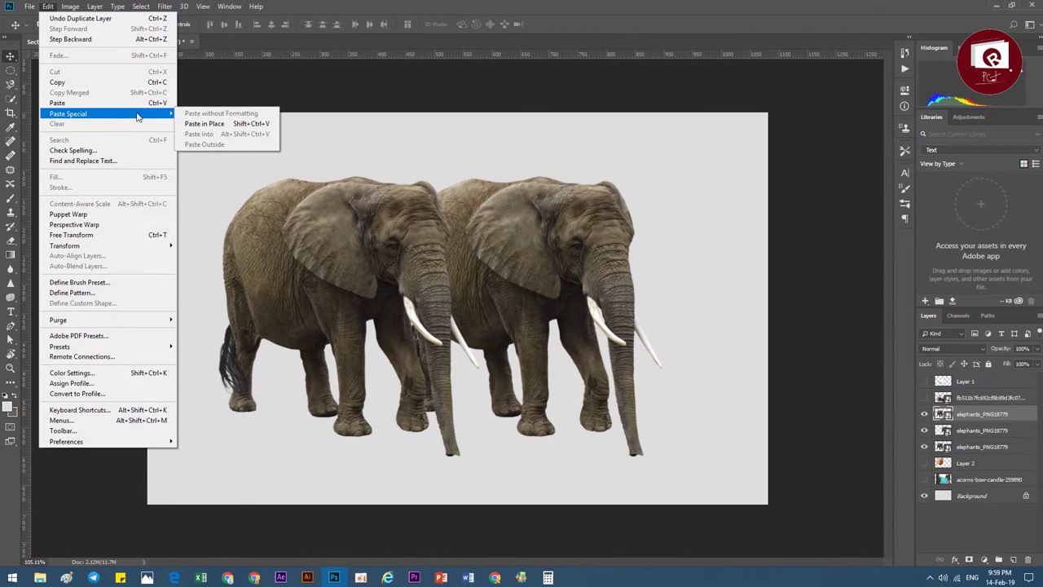
click(210, 124)
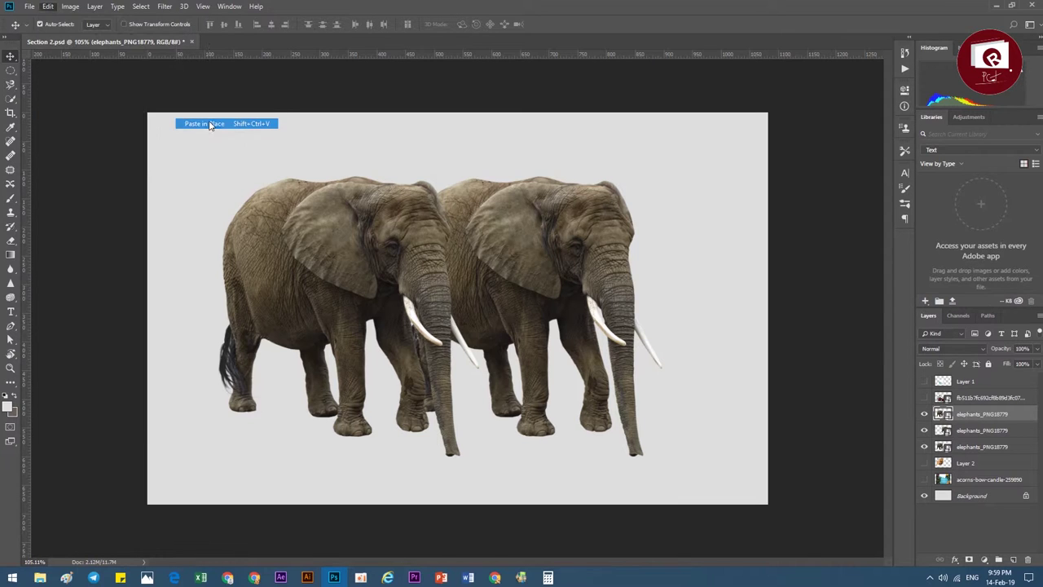
mouse_move(266, 219)
mouse_down()
mouse_move(309, 260)
mouse_move(258, 240)
mouse_move(294, 248)
mouse_move(297, 238)
mouse_up()
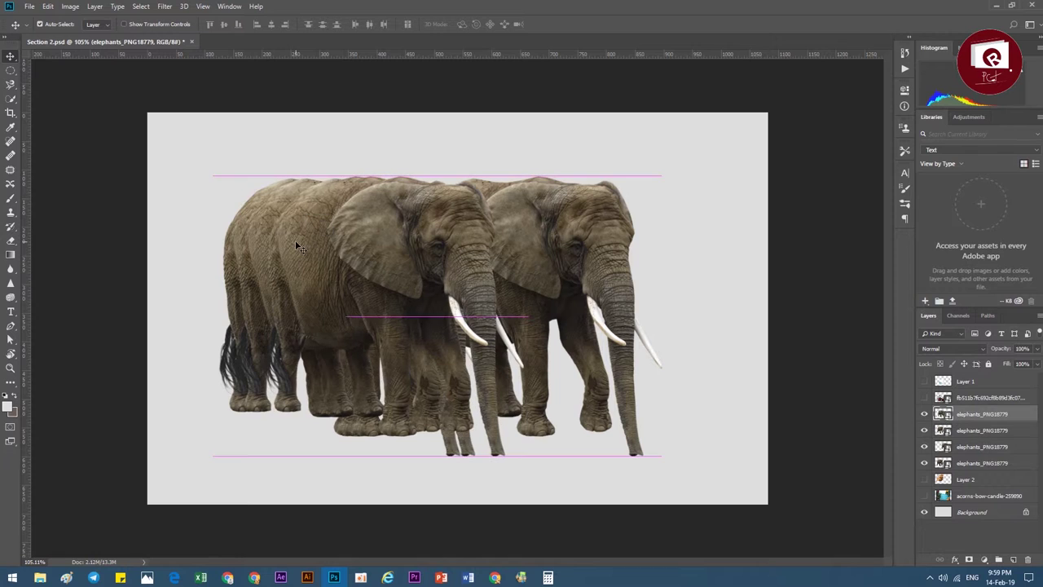
key(ctrl+alt+z)
key(ctrl+shift+z)
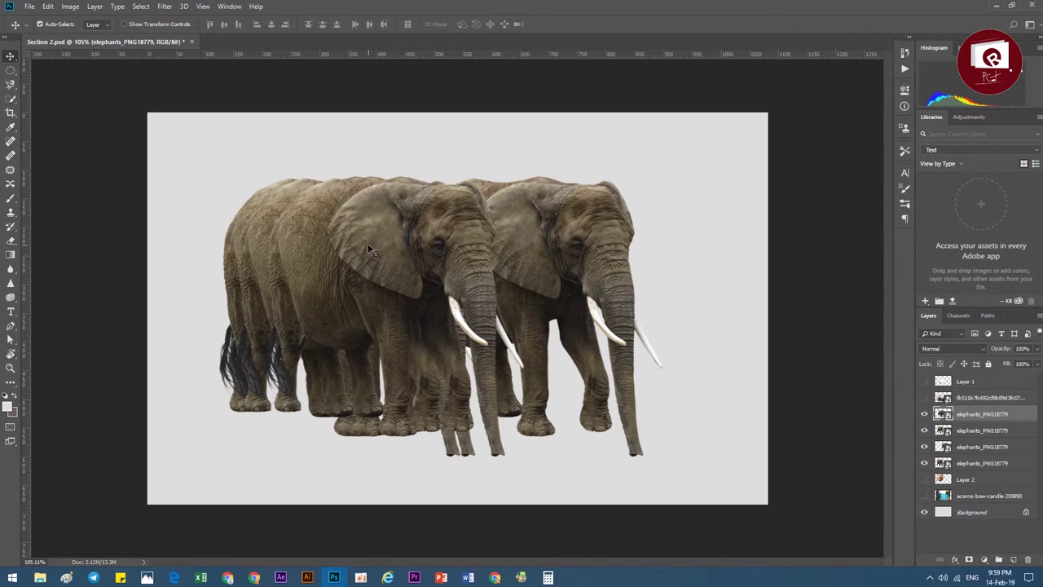
Delete the duplicate elephants and move the remaining one slightly right.
drag(371, 249, 307, 253)
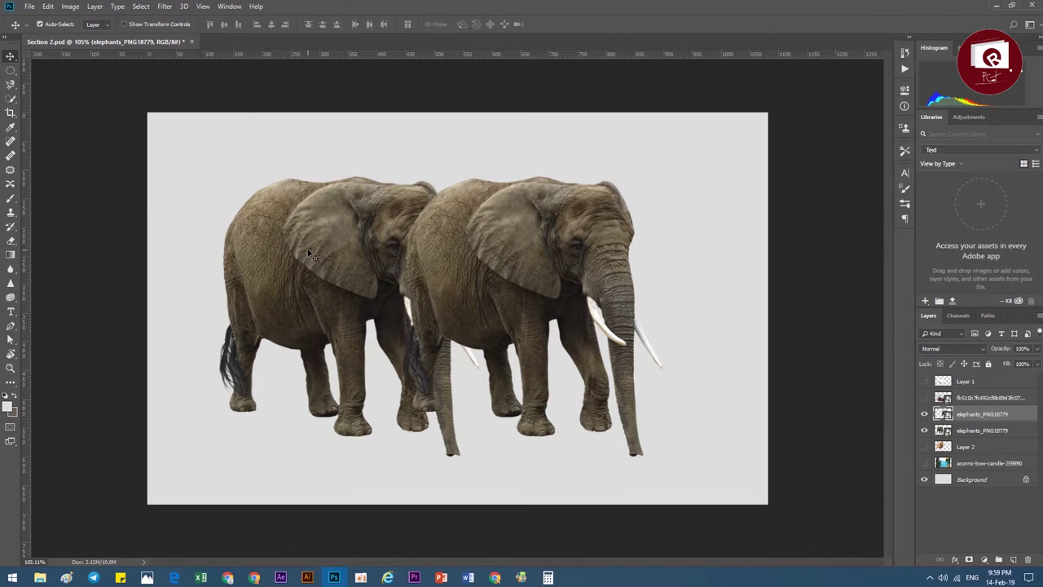
key(ctrl+alt+z)
key(ctrl+alt+z)
mouse_move(306, 248)
mouse_down()
mouse_move(391, 251)
mouse_move(312, 261)
mouse_up()
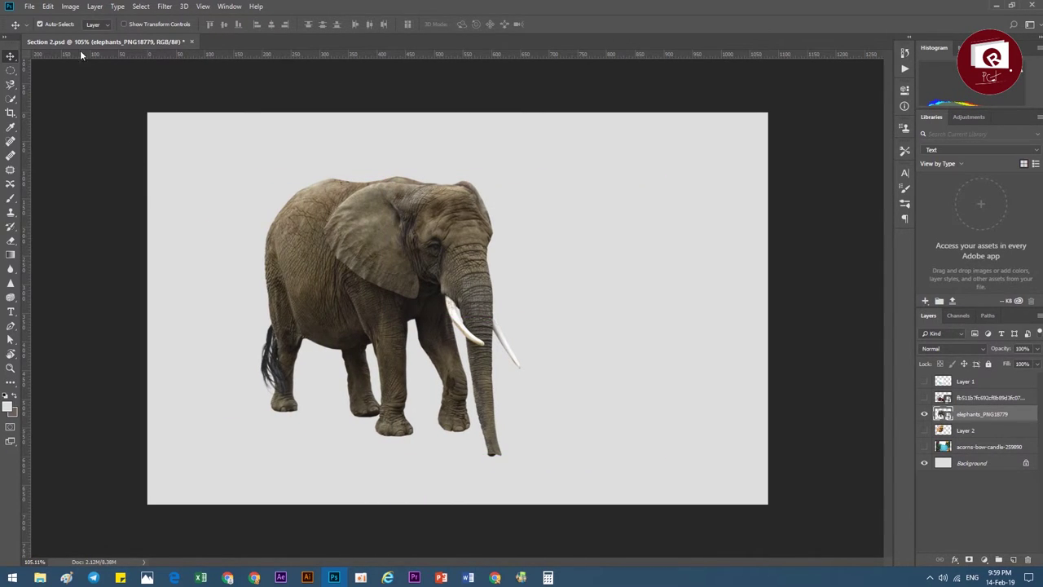
click(48, 5)
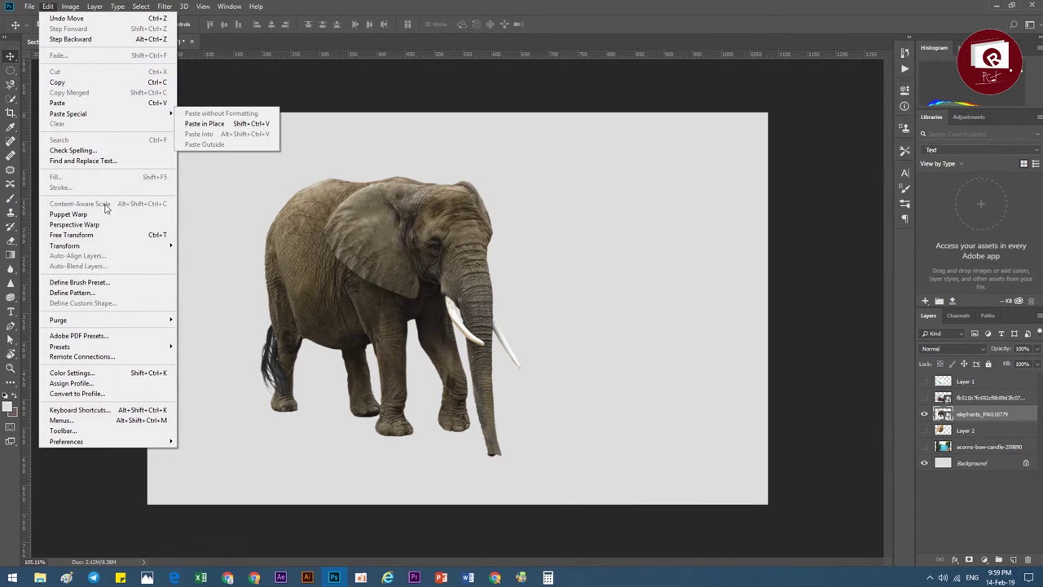
mouse_move(106, 245)
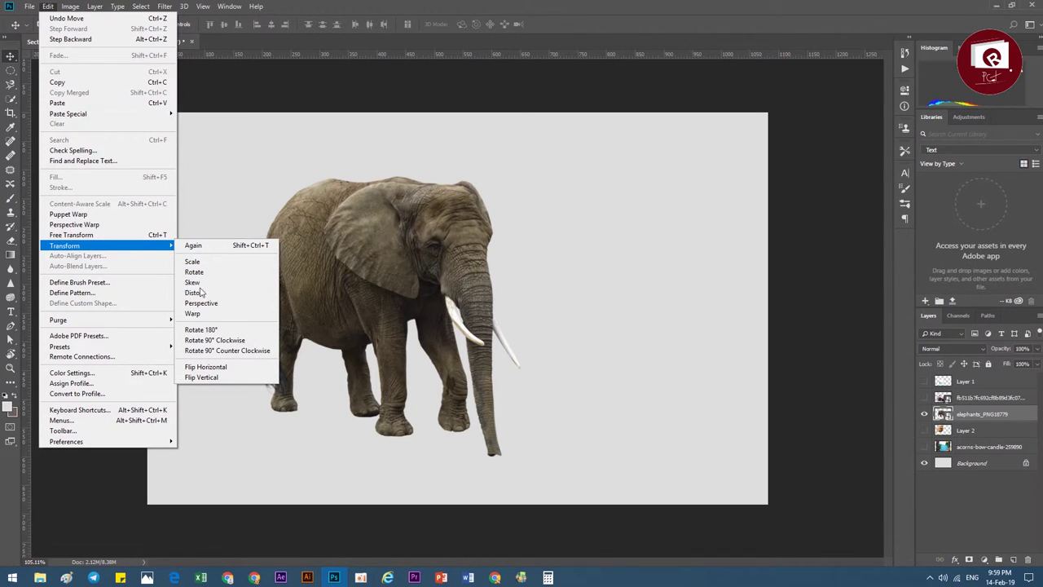
click(381, 244)
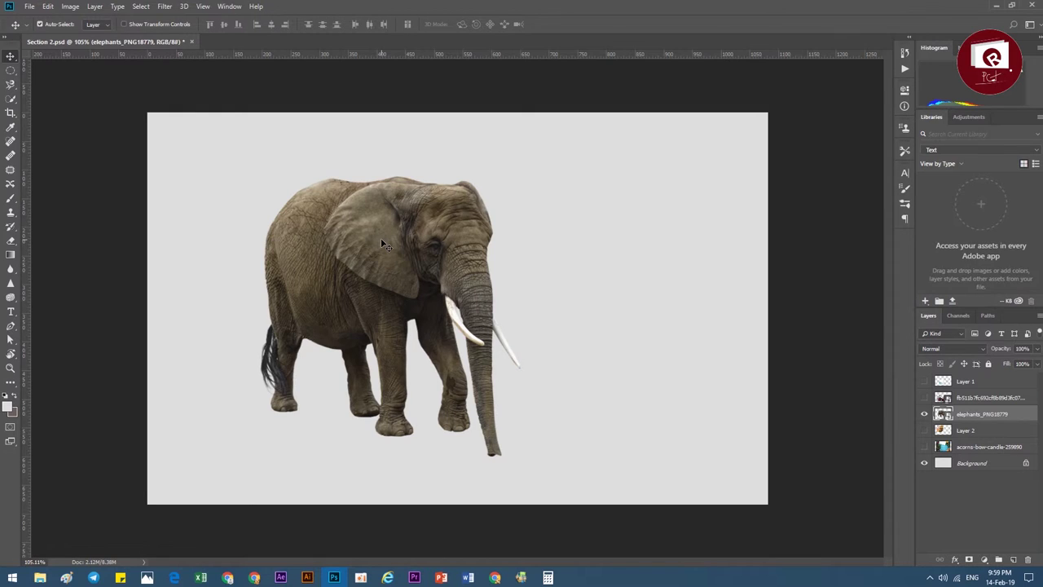